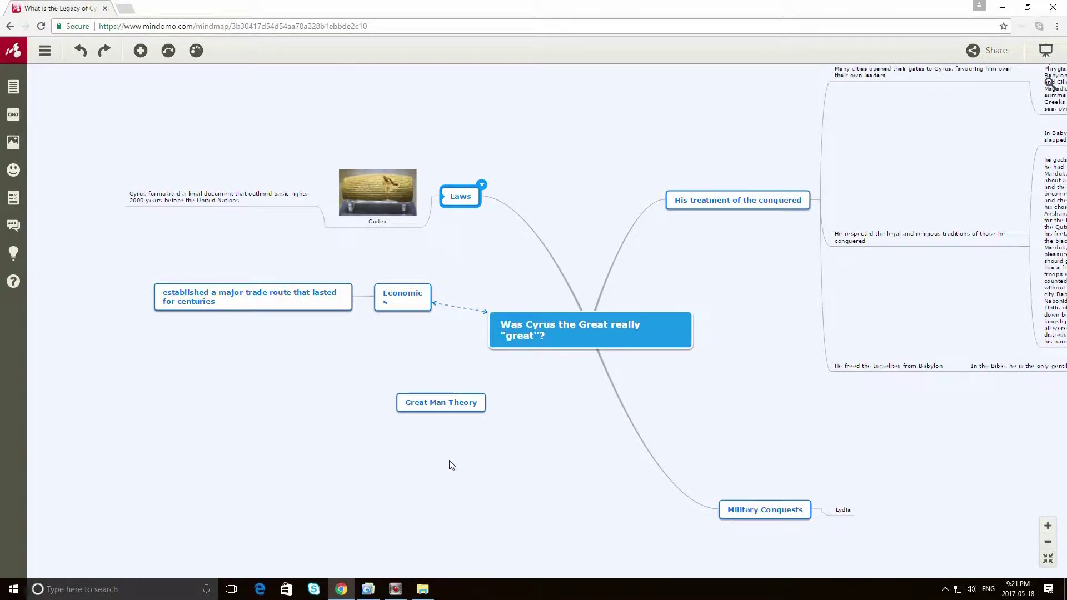
Delete the Codex image, then delete the Codex node itself from under Laws
left_click(374, 207)
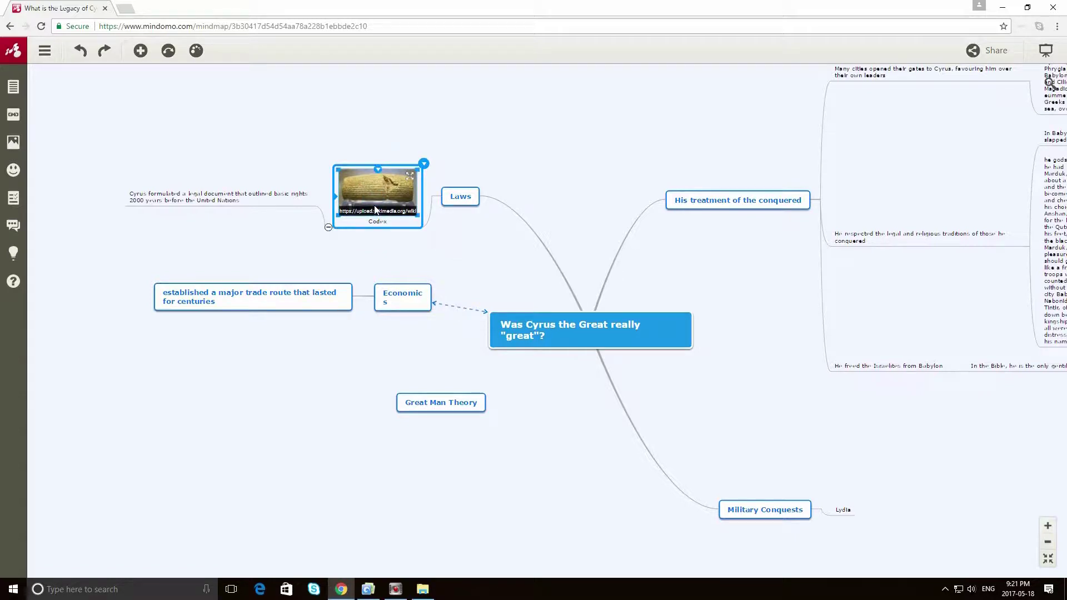
key("Delete")
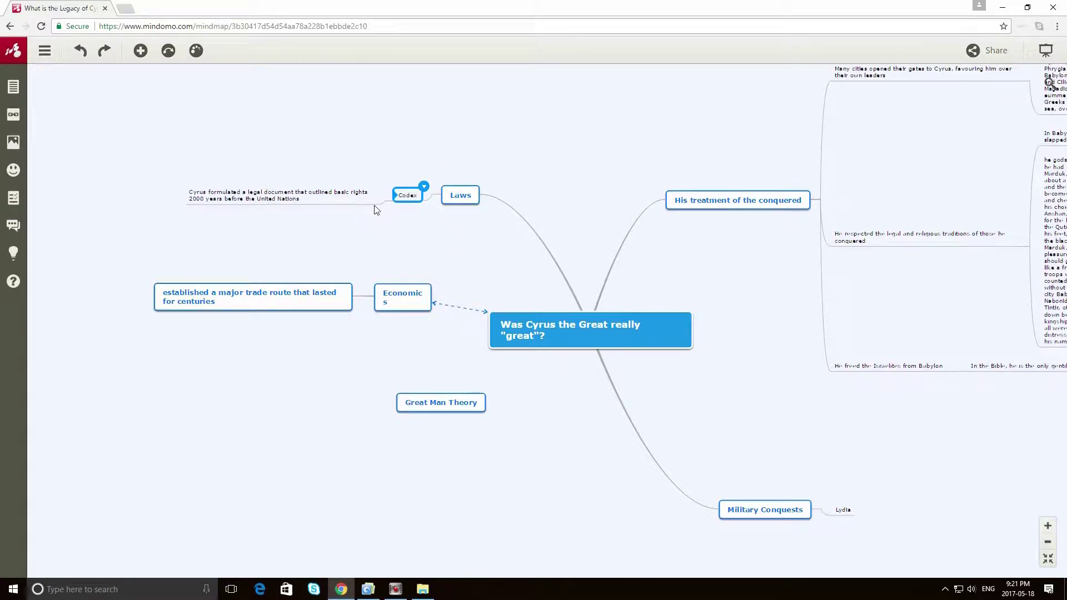
right_click(423, 195)
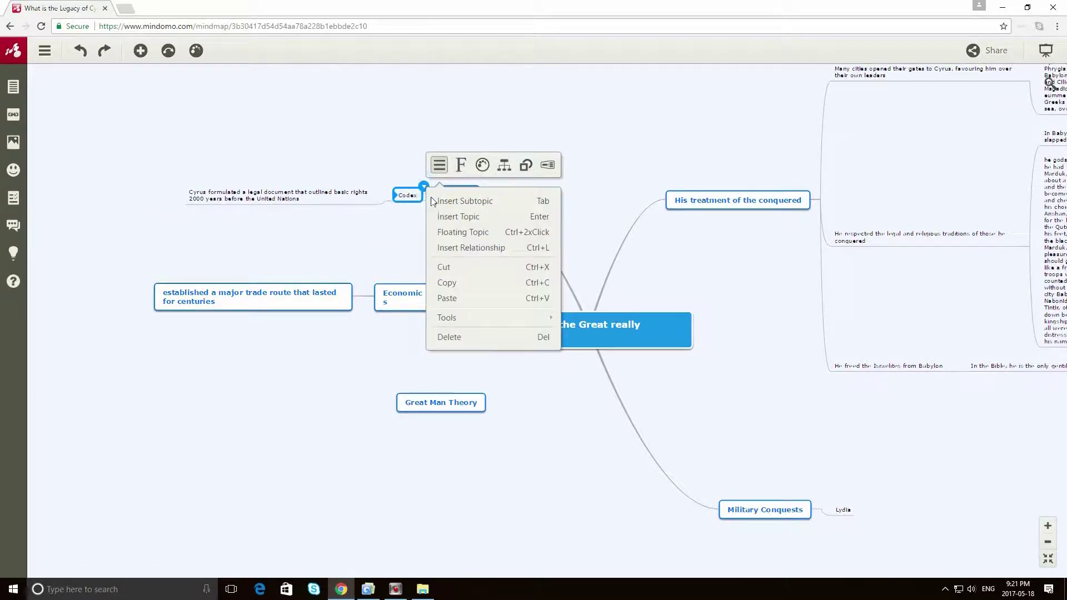
left_click(458, 338)
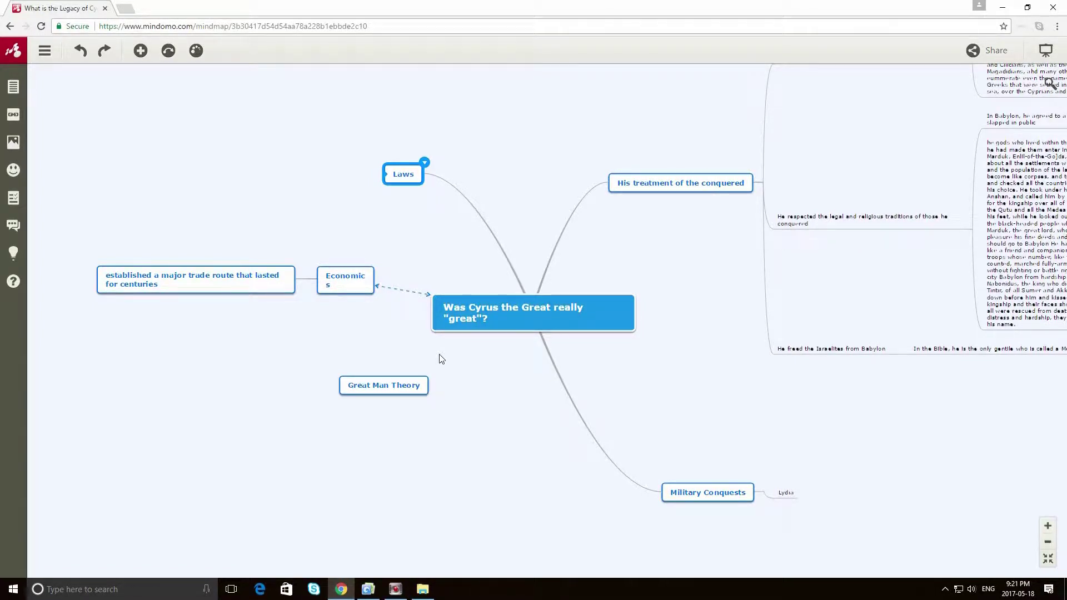
Drag the Laws topic slightly left and down, keeping it linked to the central question
left_click_drag(442, 359, 419, 355)
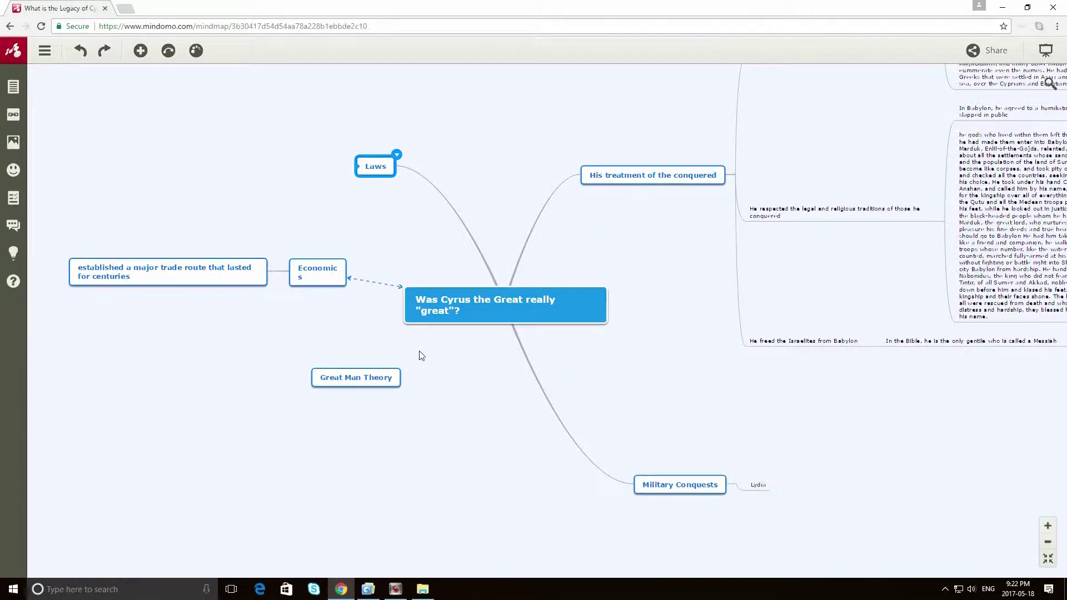
left_click_drag(420, 356, 433, 356)
left_click(488, 317)
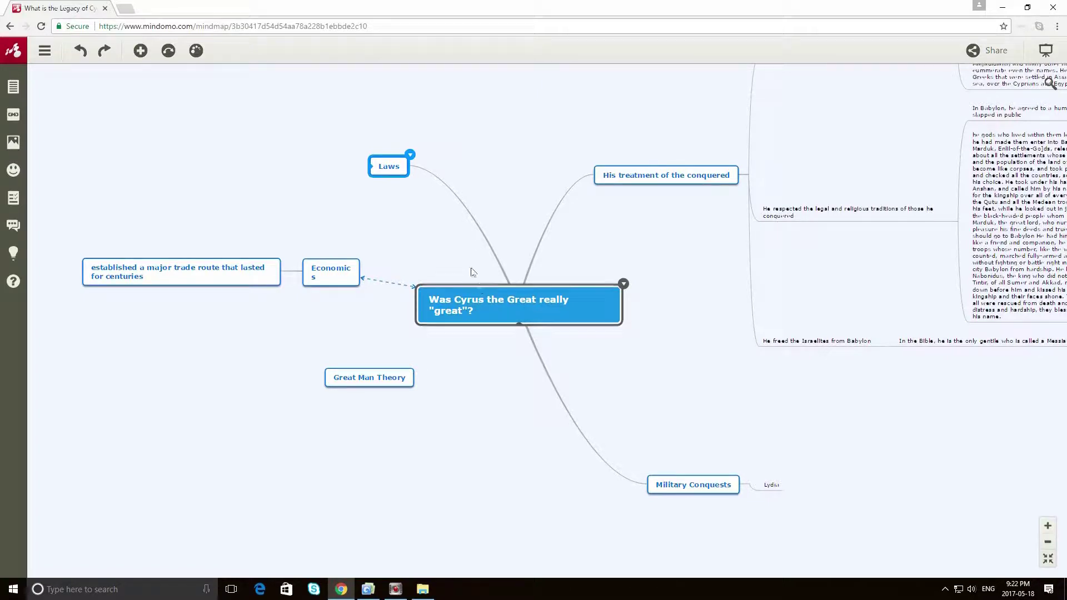
left_click(387, 174)
left_click_drag(388, 175, 359, 179)
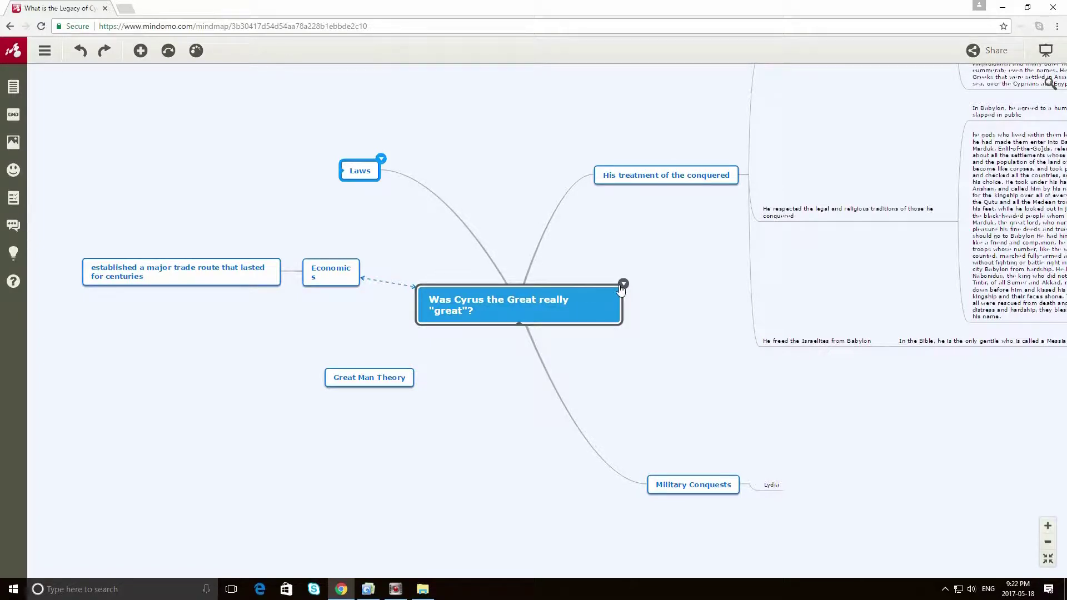
Insert an 'Internal Policies' subtopic off the central question and place it just below
left_click(624, 284)
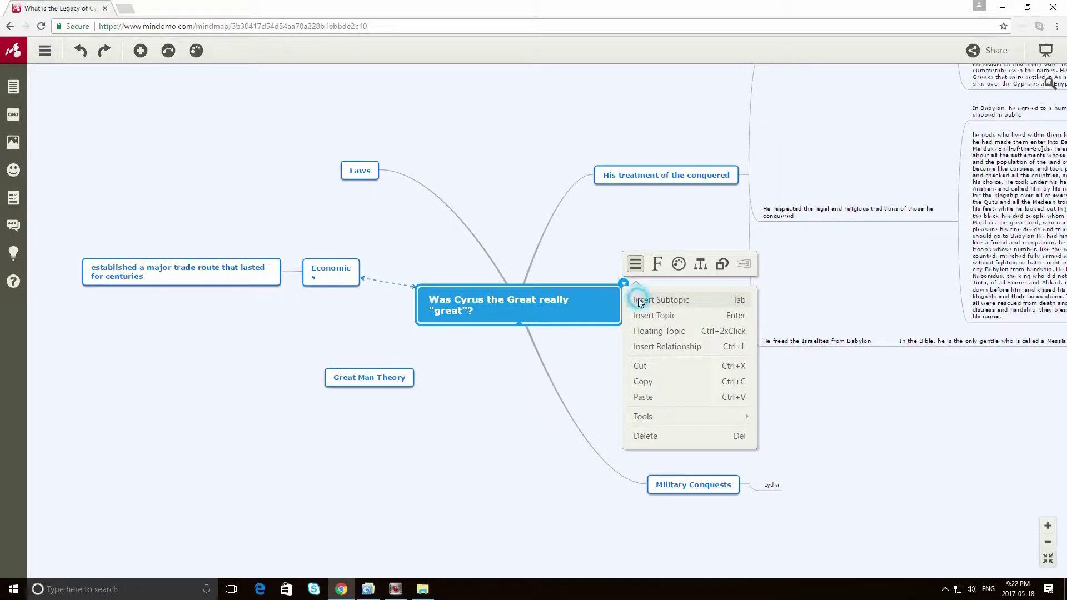
left_click(640, 298)
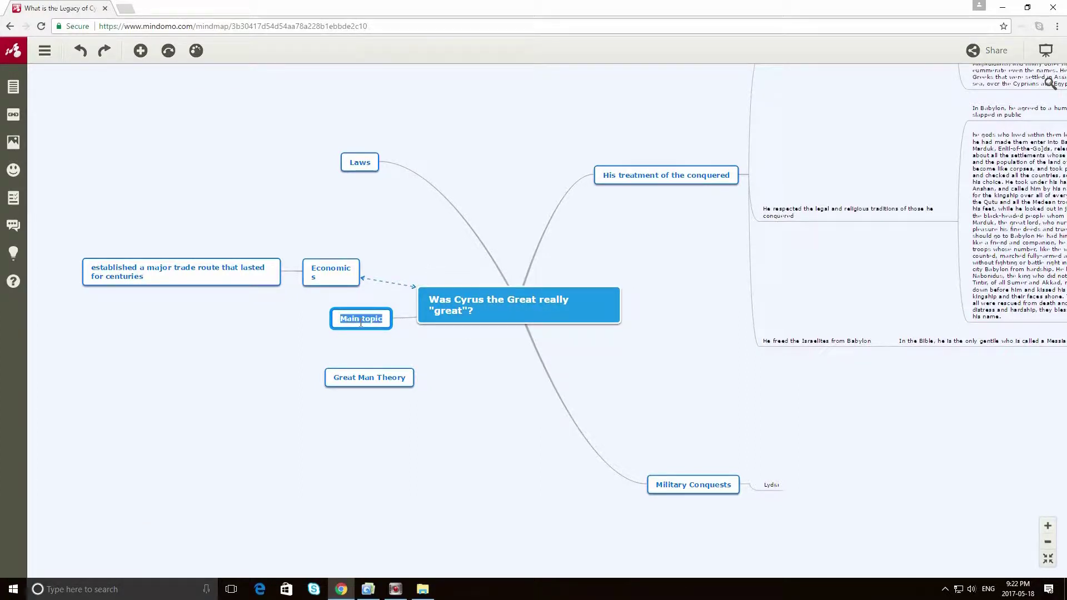
type("ntern")
type("a")
type("l Pl")
type("olicies")
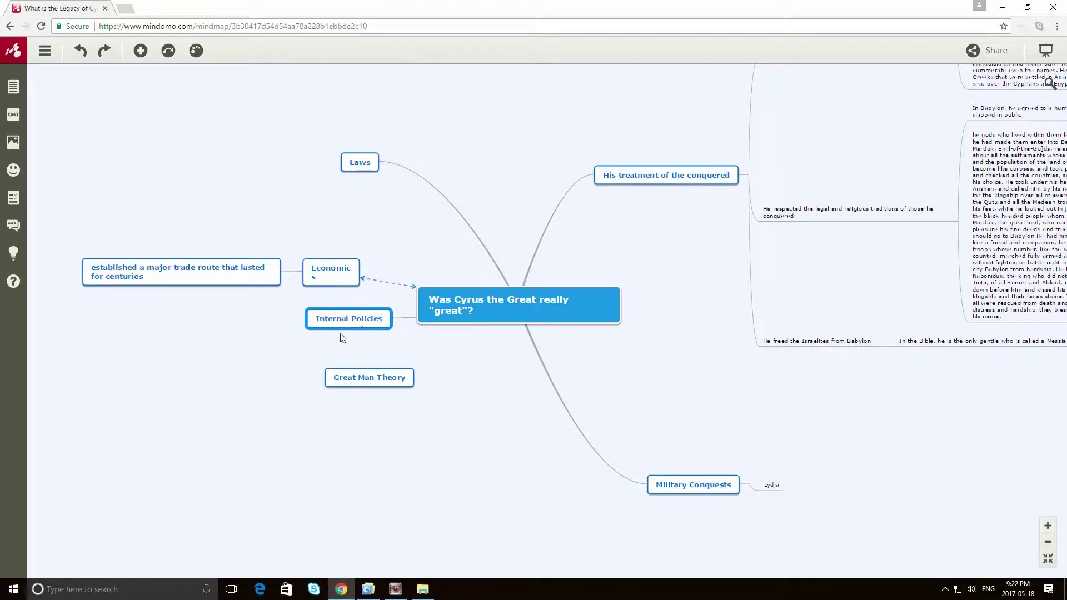
left_click_drag(336, 331, 462, 361)
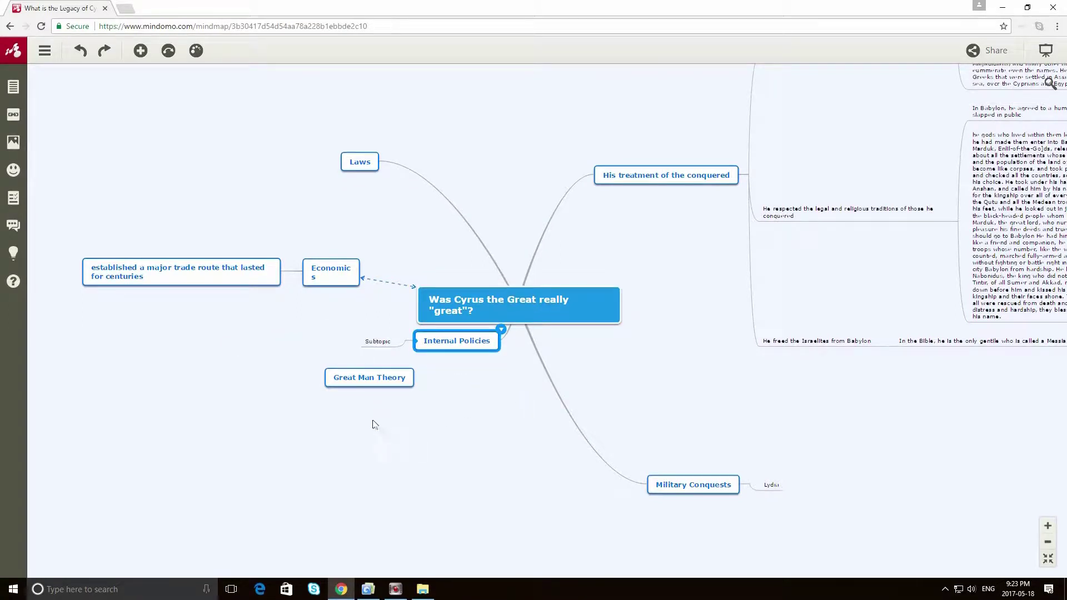
Relabel the placeholder subtopic under Internal Policies as 'new subtopics'
left_click(384, 344)
left_click(382, 341)
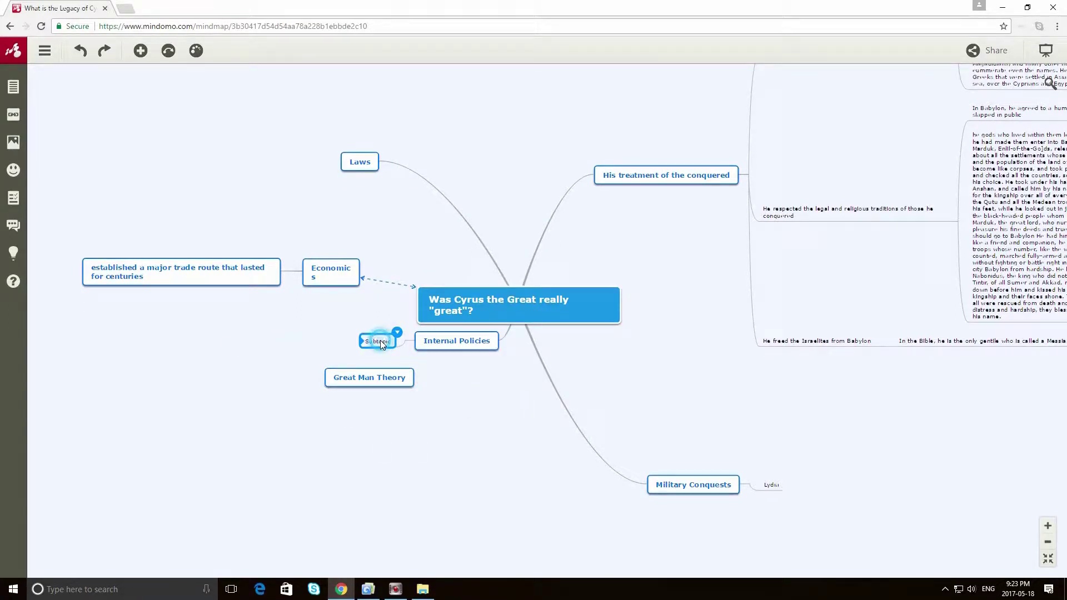
type("new job")
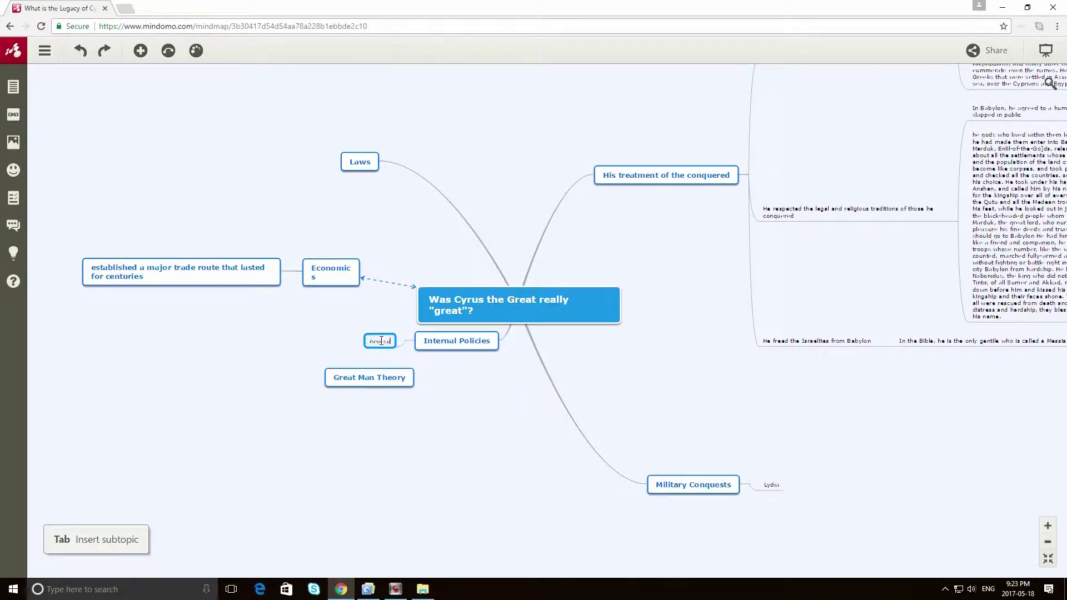
type("topic")
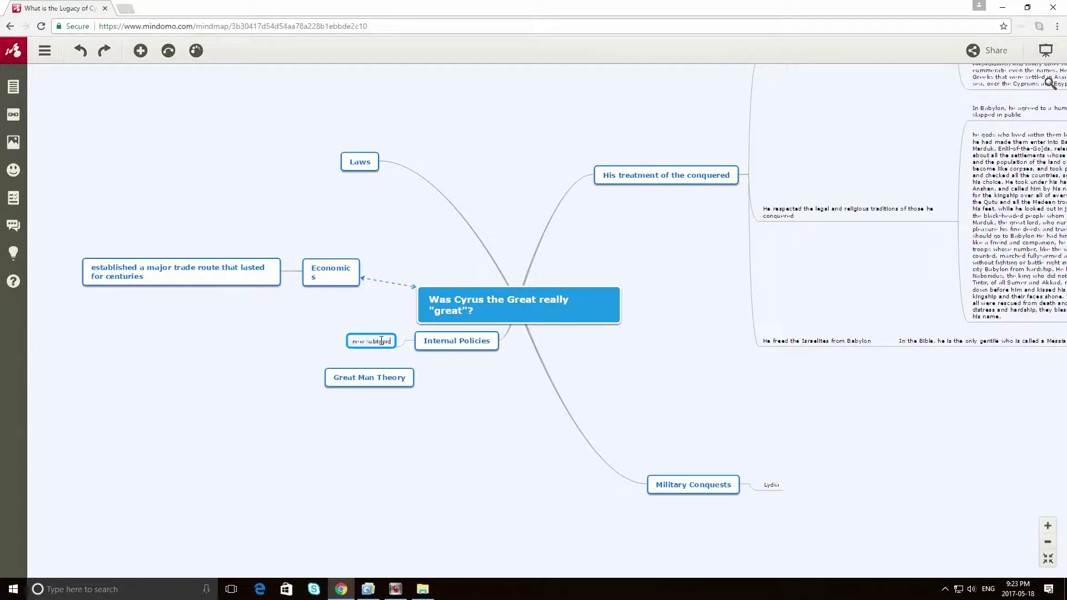
left_click(455, 341)
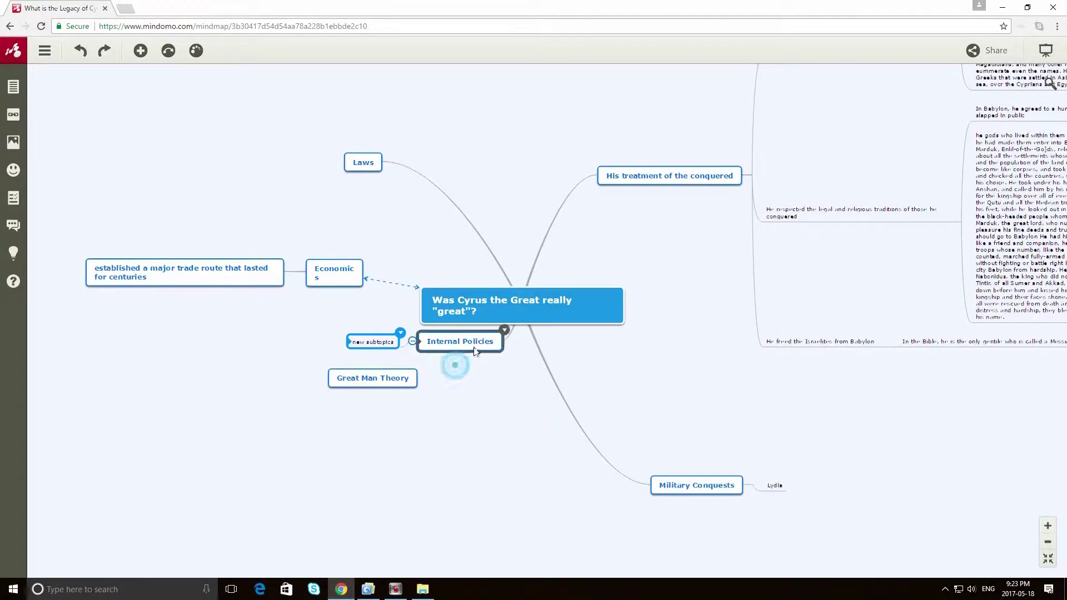
Try reattaching the new subtopics node toward Great Man Theory, then bring the quotes into view
left_click(503, 332)
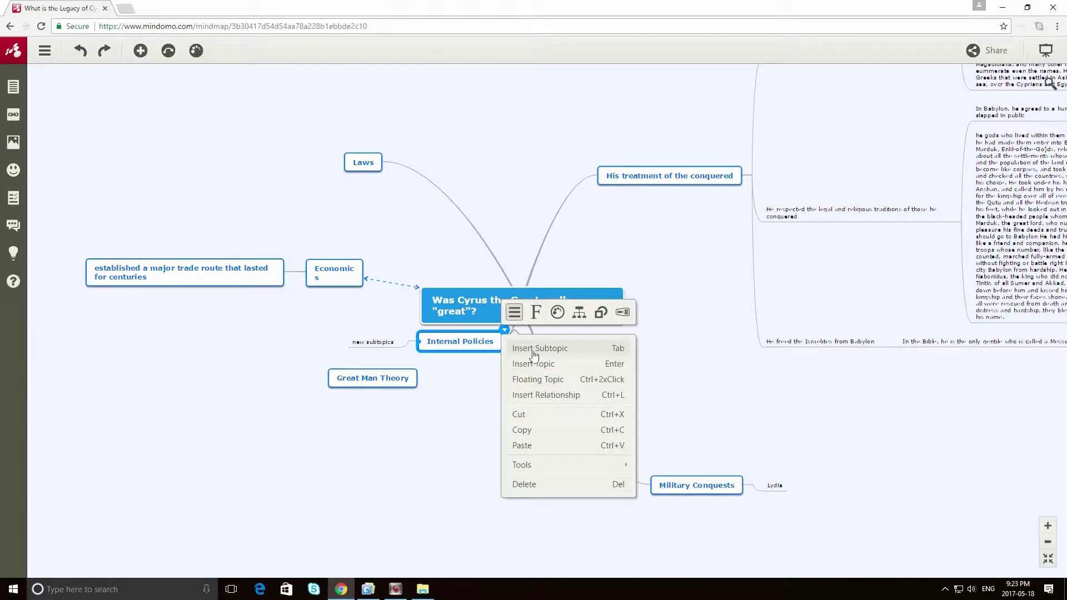
left_click(438, 393)
mouse_move(393, 345)
left_mouse_down()
mouse_move(355, 338)
mouse_move(295, 360)
mouse_move(428, 447)
mouse_move(314, 434)
mouse_move(333, 357)
mouse_move(399, 346)
mouse_move(373, 339)
mouse_move(394, 329)
left_mouse_up()
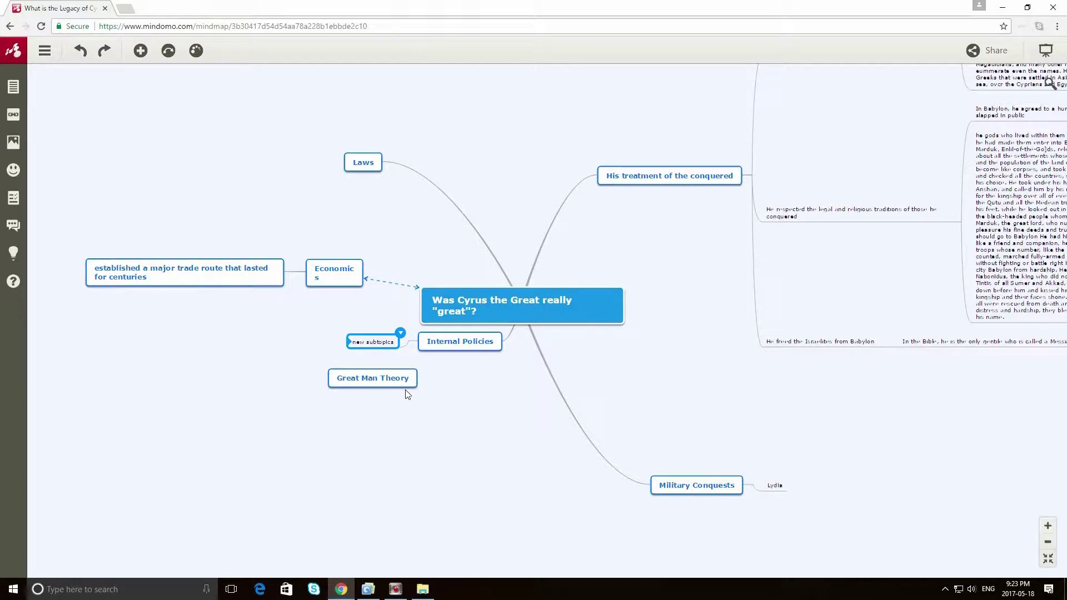
left_click_drag(684, 255, 367, 365)
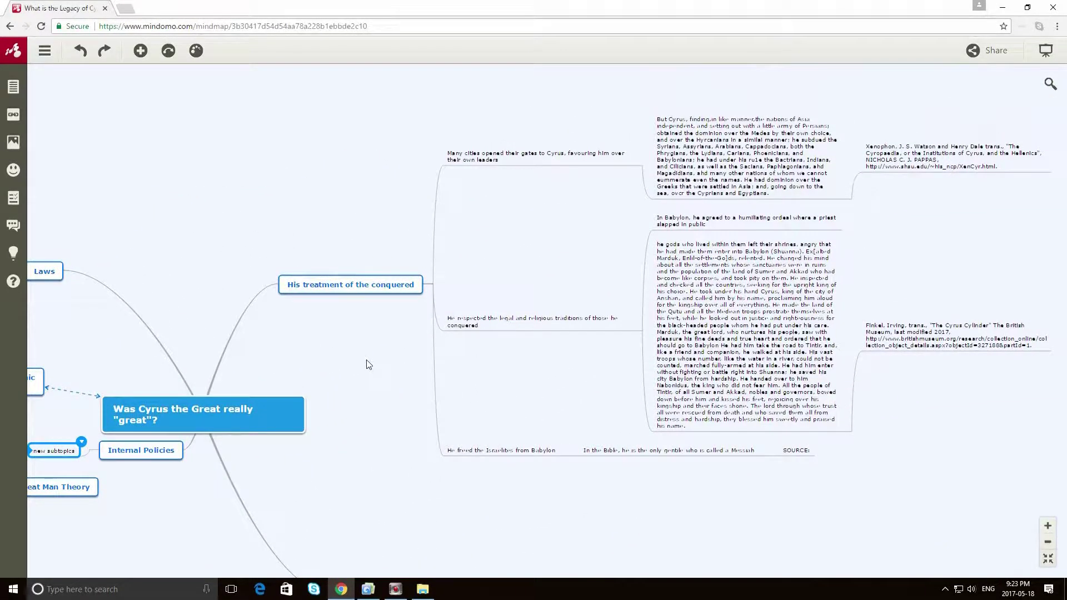
left_click(325, 289)
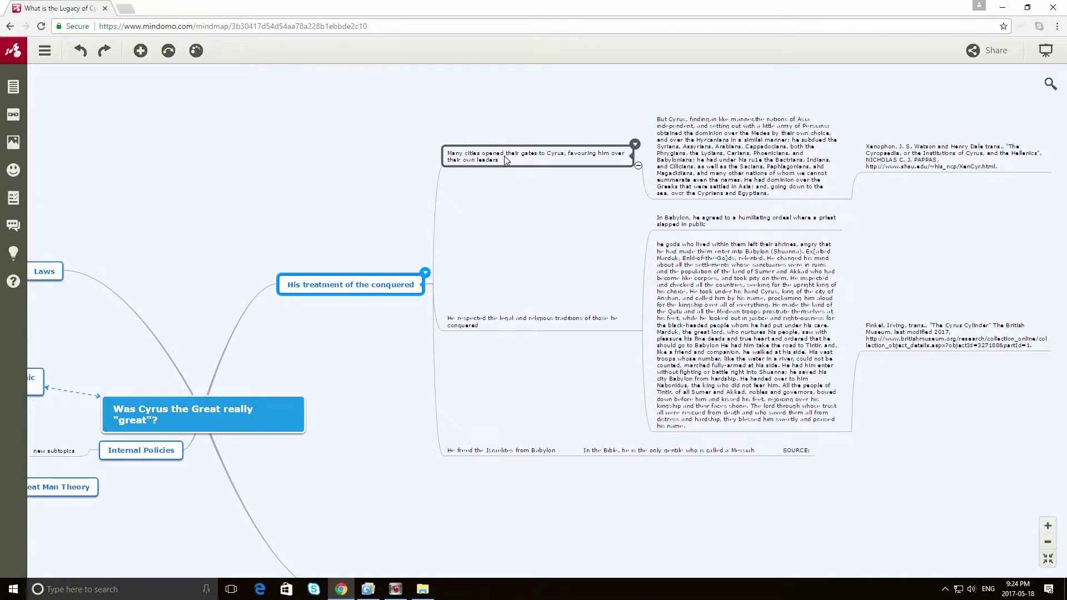
left_click(657, 169)
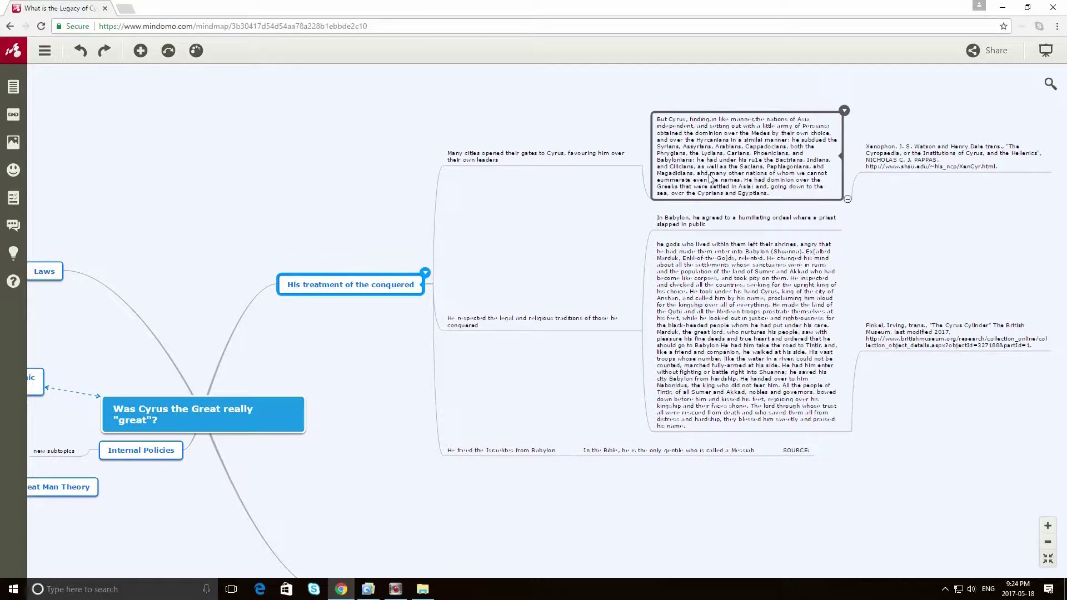
left_click(535, 162)
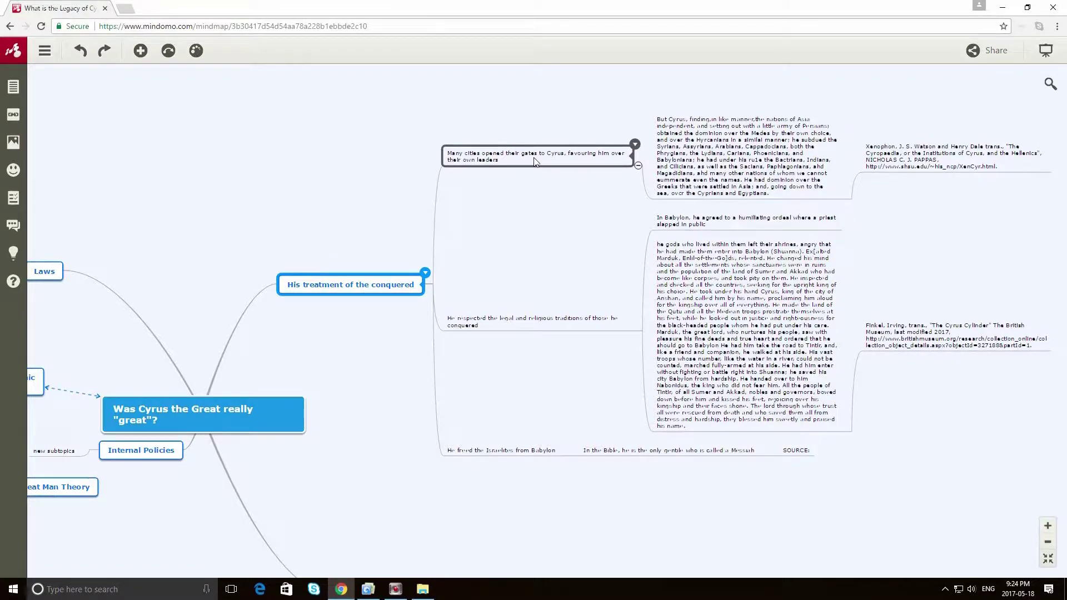
left_click(704, 128)
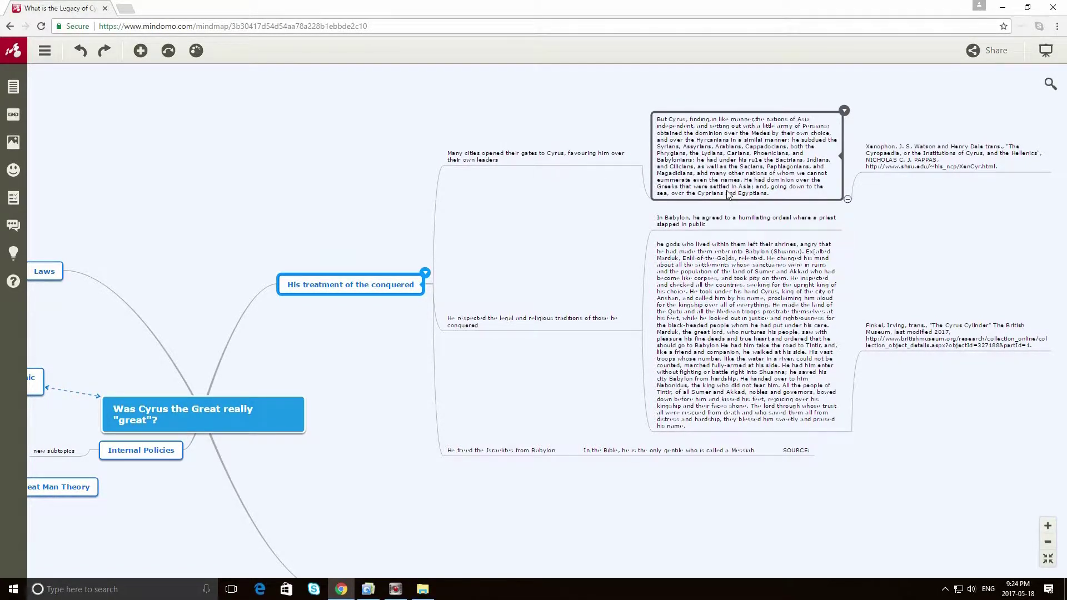
left_click(937, 163)
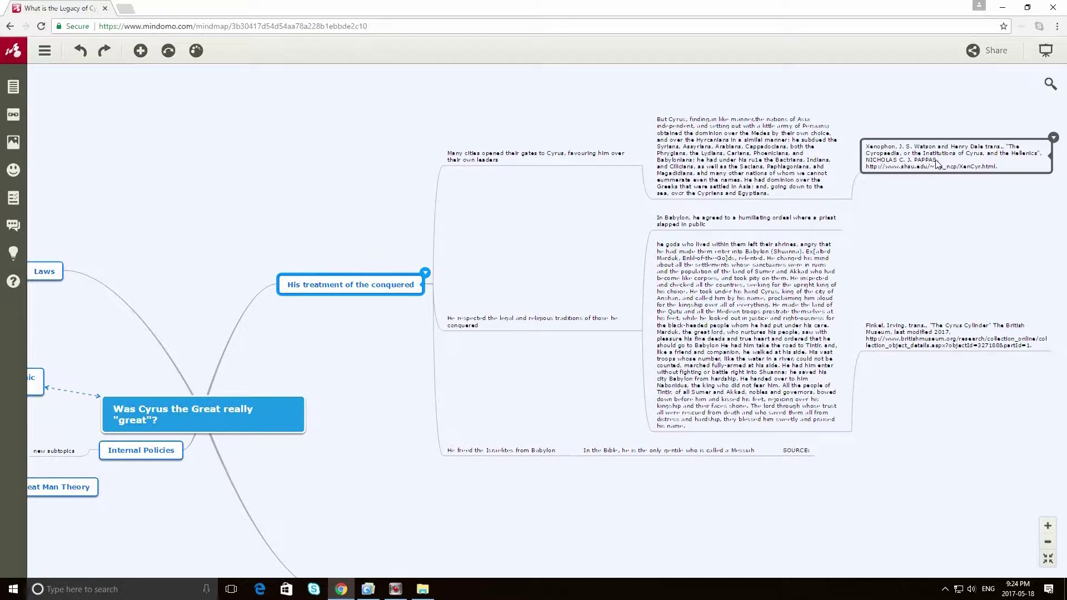
left_click(770, 152)
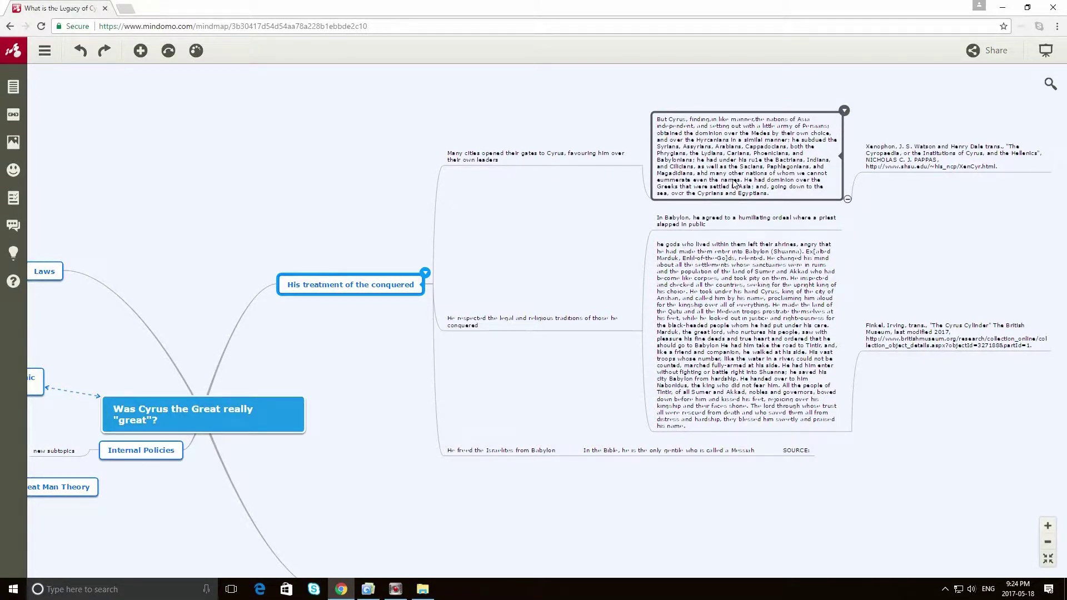
left_click(655, 224)
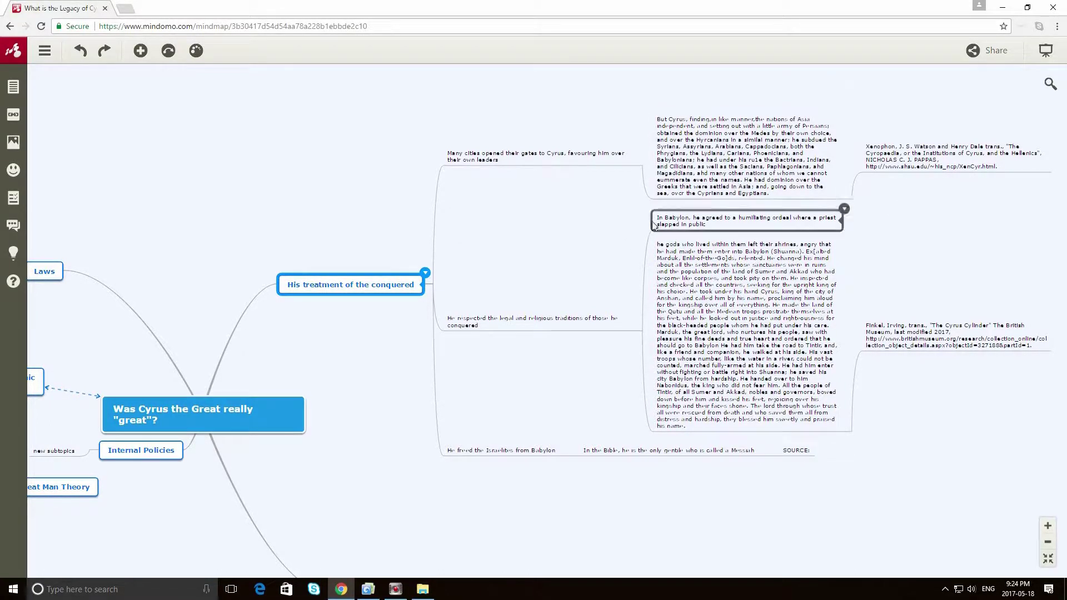
left_click(547, 336)
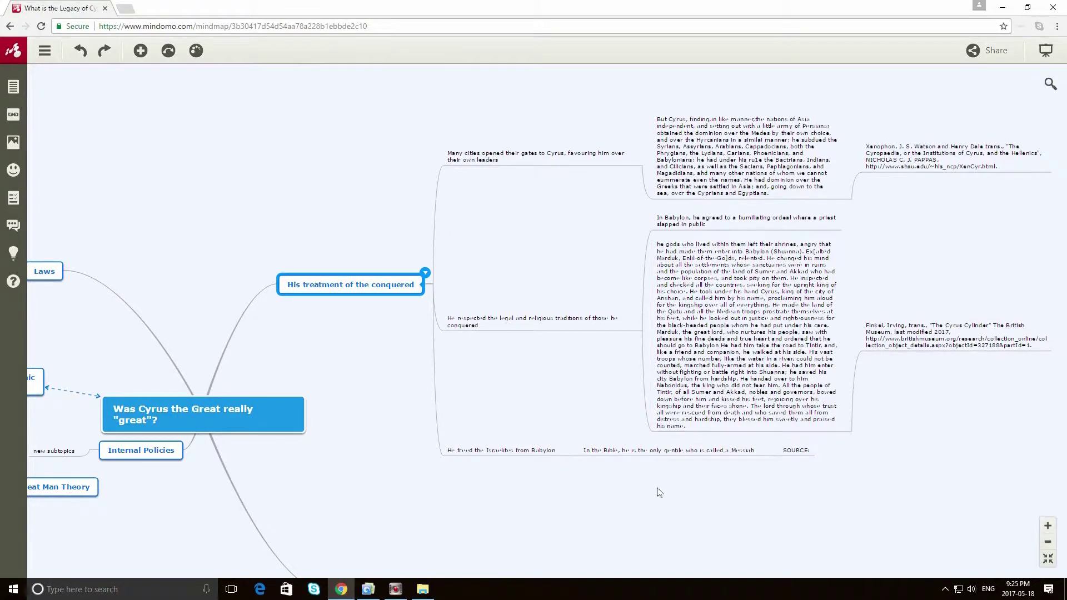
left_click_drag(659, 493, 766, 458)
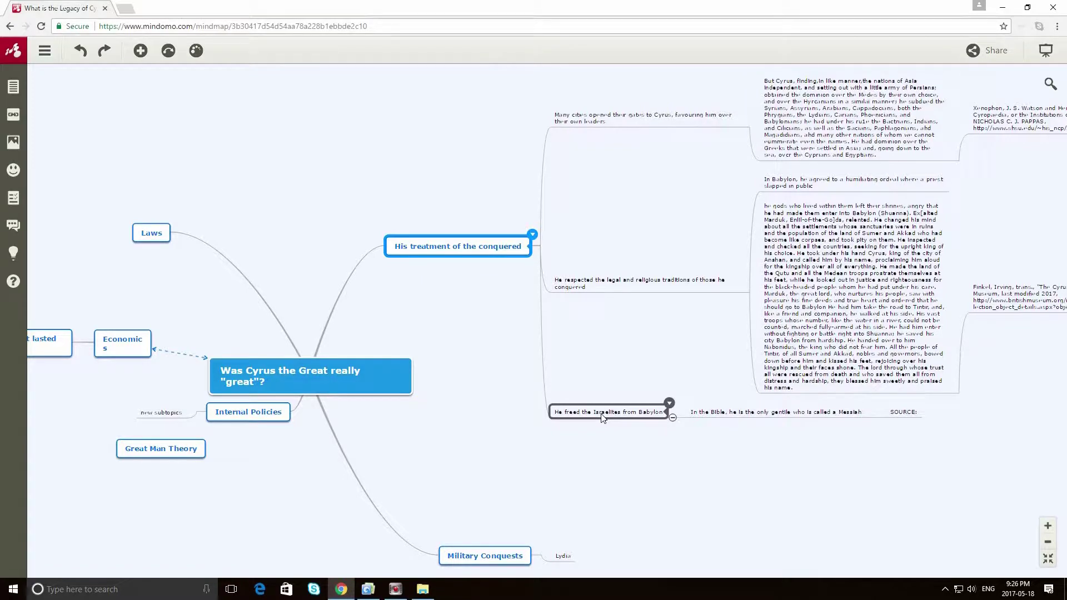
left_click_drag(1015, 379, 591, 459)
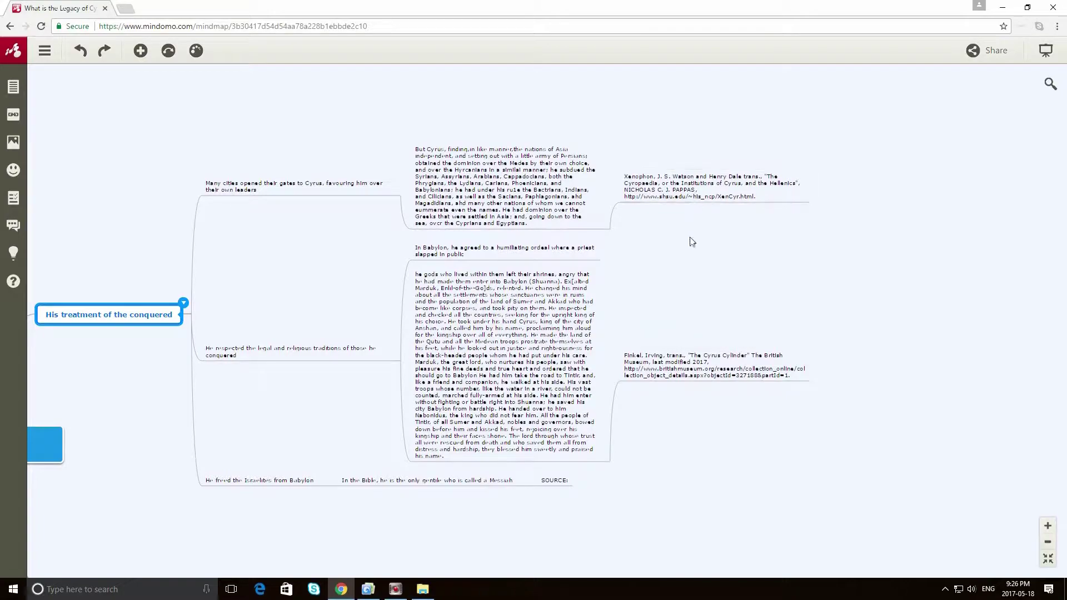
left_click_drag(212, 219, 431, 210)
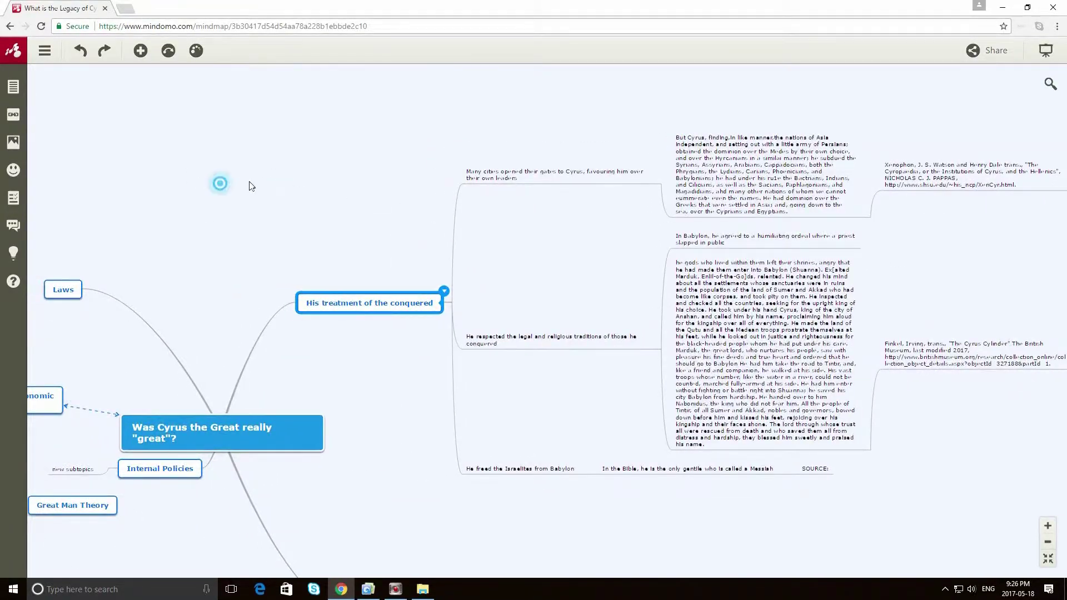
Choose View as outline from the main map menu to display the outline view
left_click_drag(248, 183, 449, 144)
left_click(45, 51)
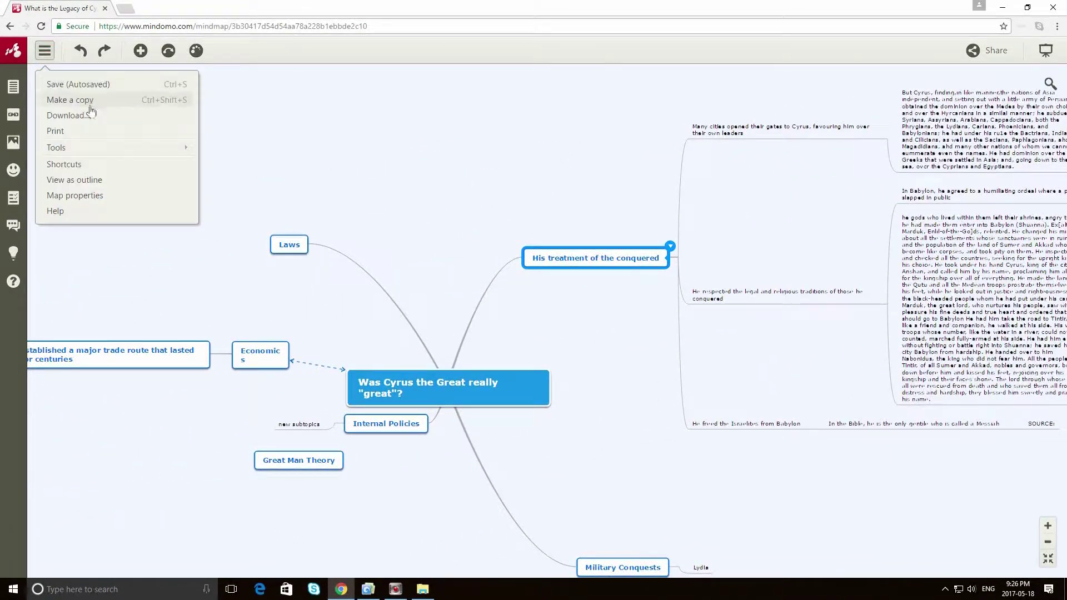
left_click(91, 180)
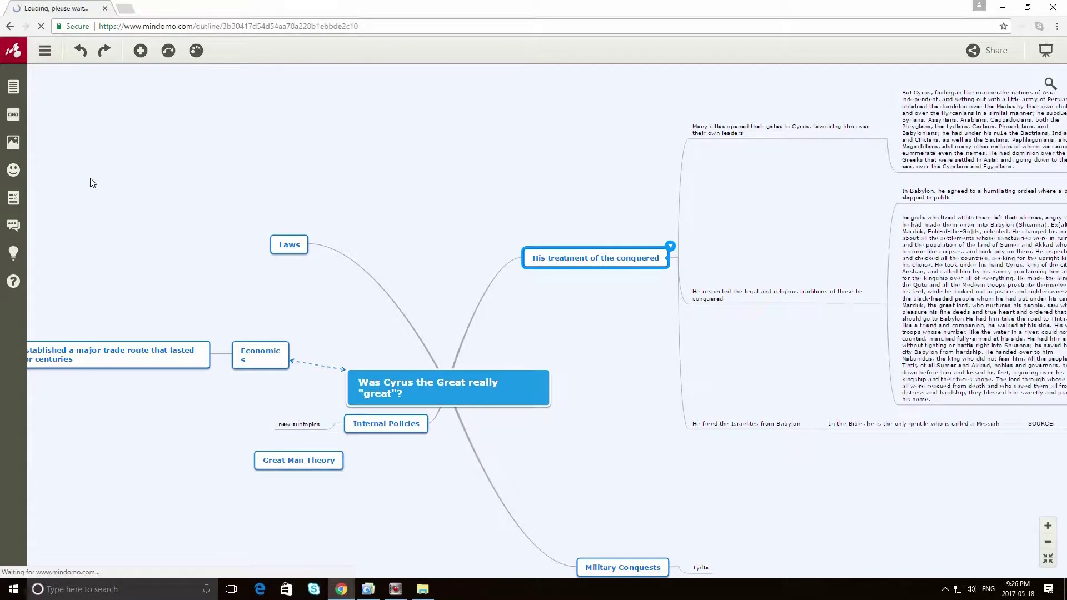
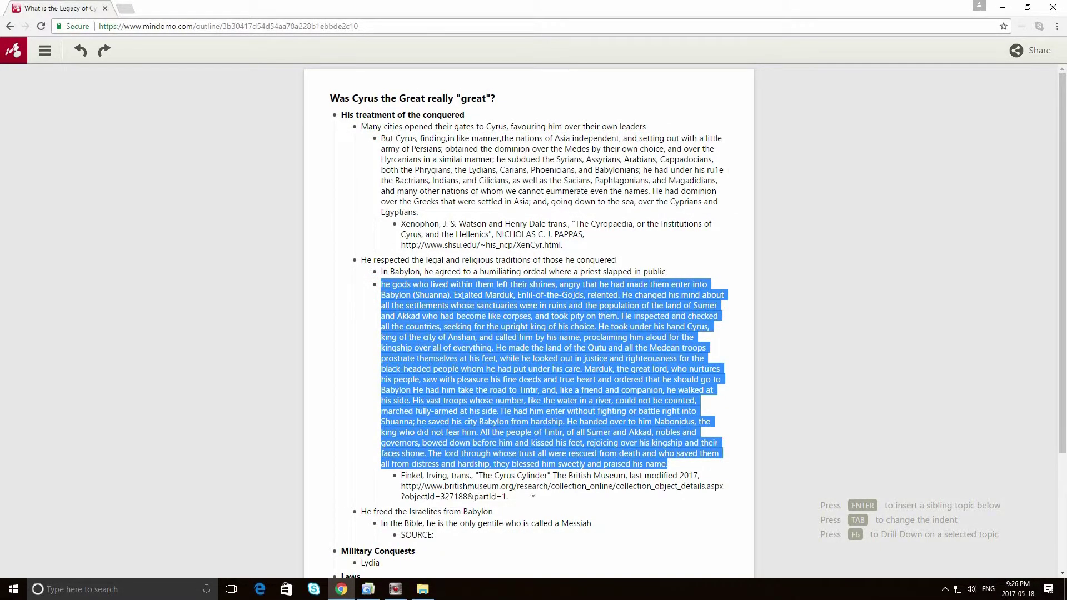
Select the Finkel and Xenophon citation texts in the outline, then switch to mind map view
left_click_drag(508, 497, 540, 416)
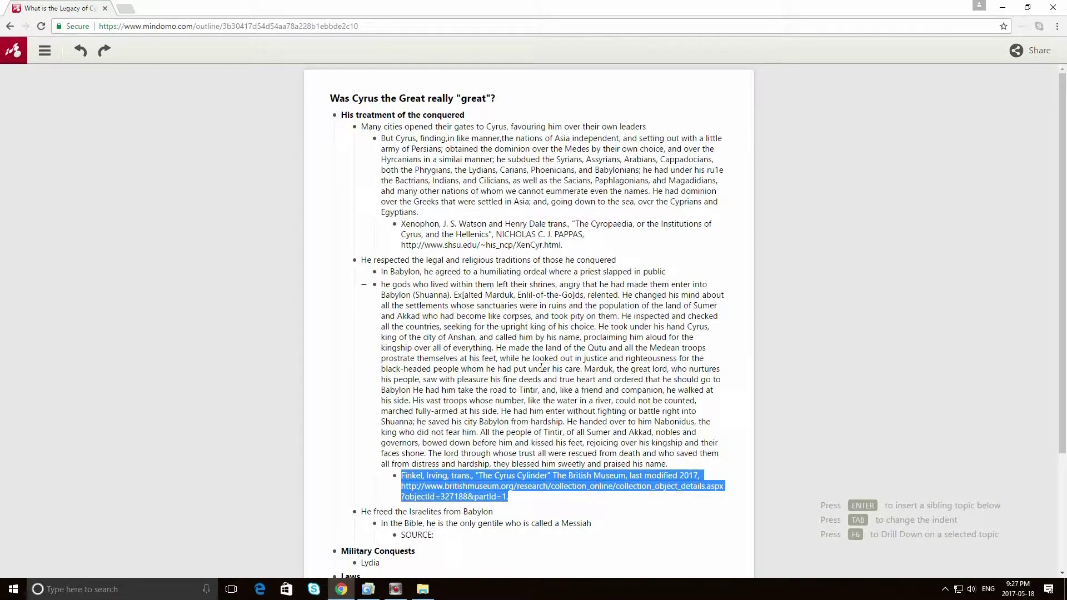
scroll(541, 417, "down", 3)
scroll(541, 368, "up", 3)
scroll(538, 355, "down", 3)
left_click(536, 353)
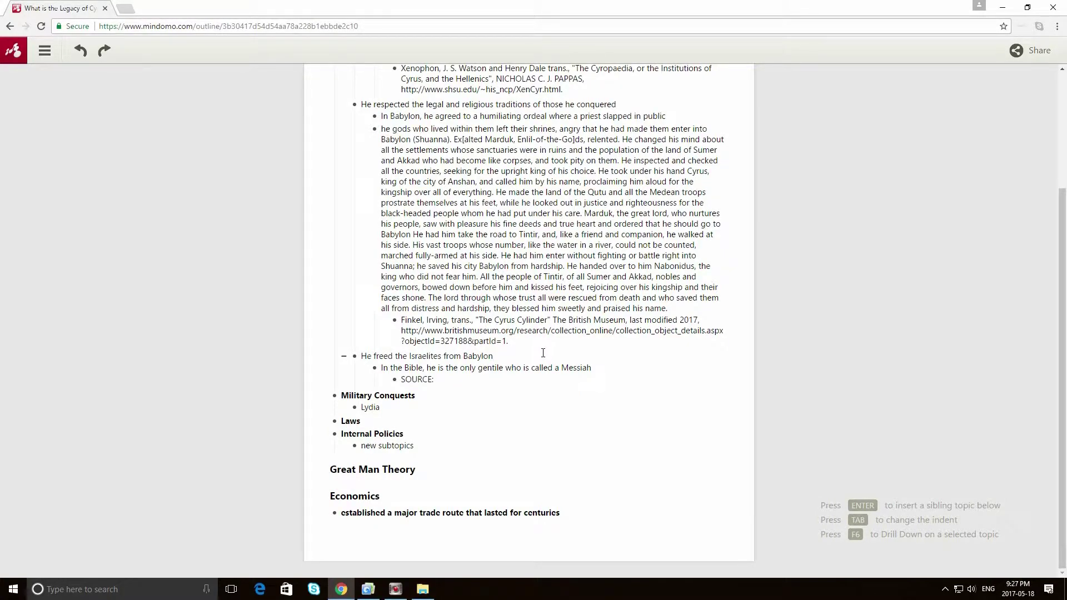
scroll(543, 354, "up", 3)
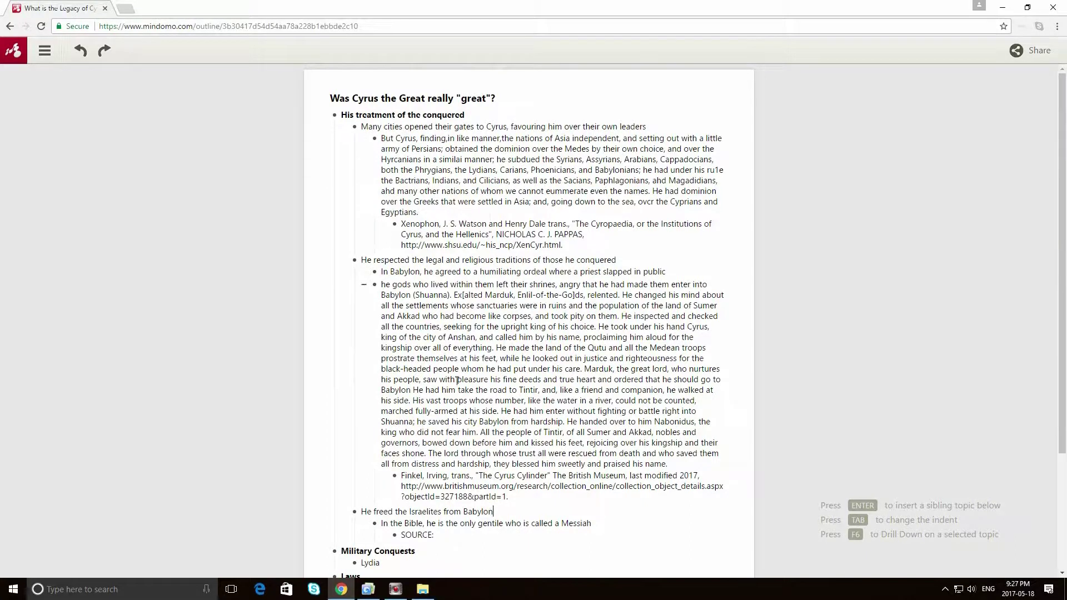
left_click_drag(565, 247, 386, 224)
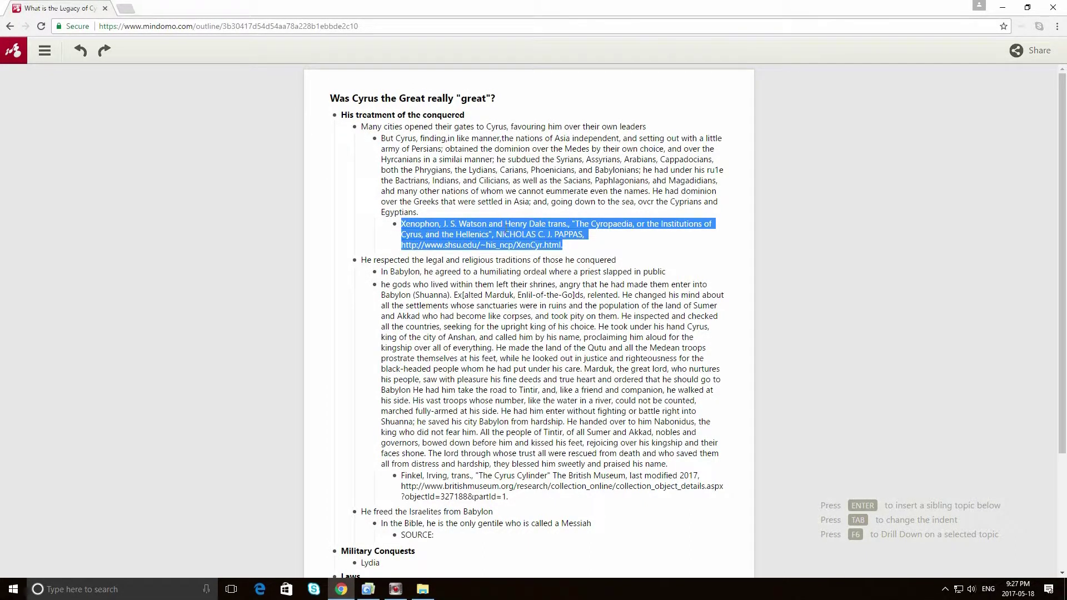
left_click(45, 50)
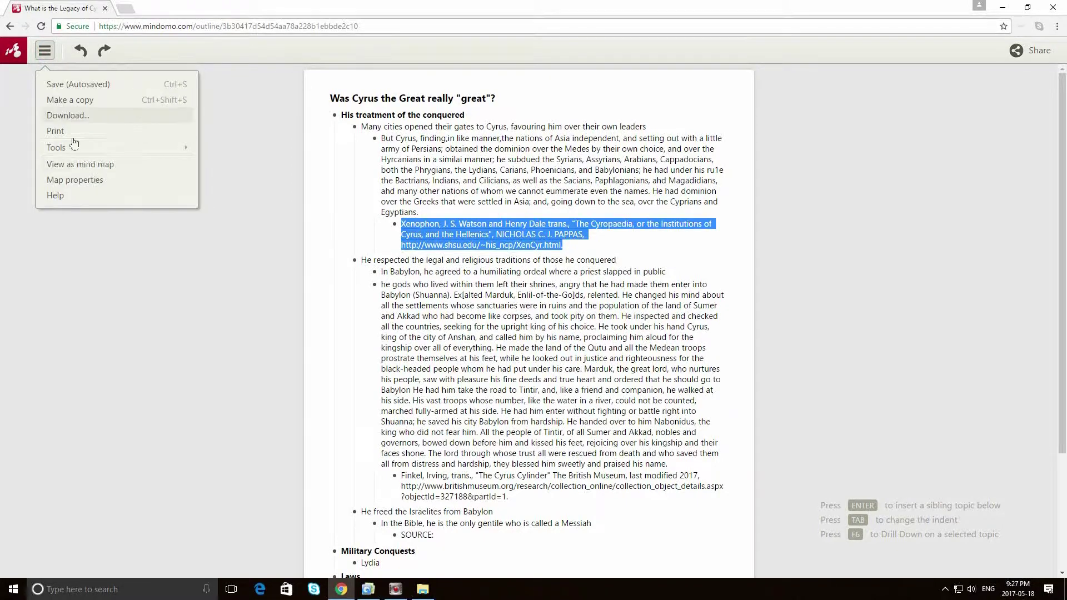
left_click(85, 167)
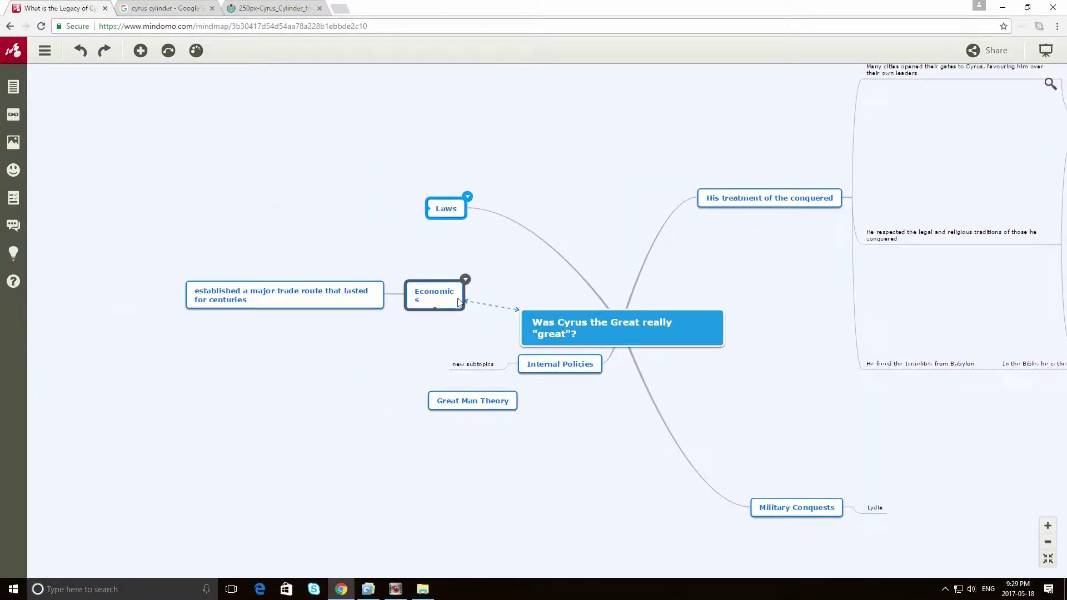
Add a topic next to Economics, delete it again, and open Multimedia for Laws
left_click(459, 302)
key("Tab")
left_click(408, 304)
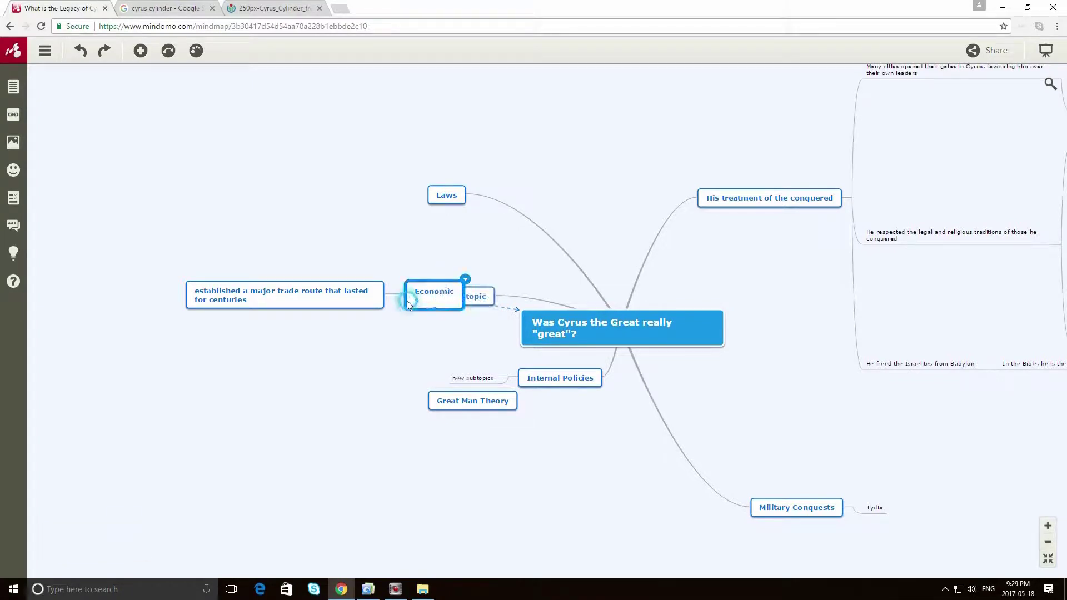
right_click(468, 301)
left_click(537, 437)
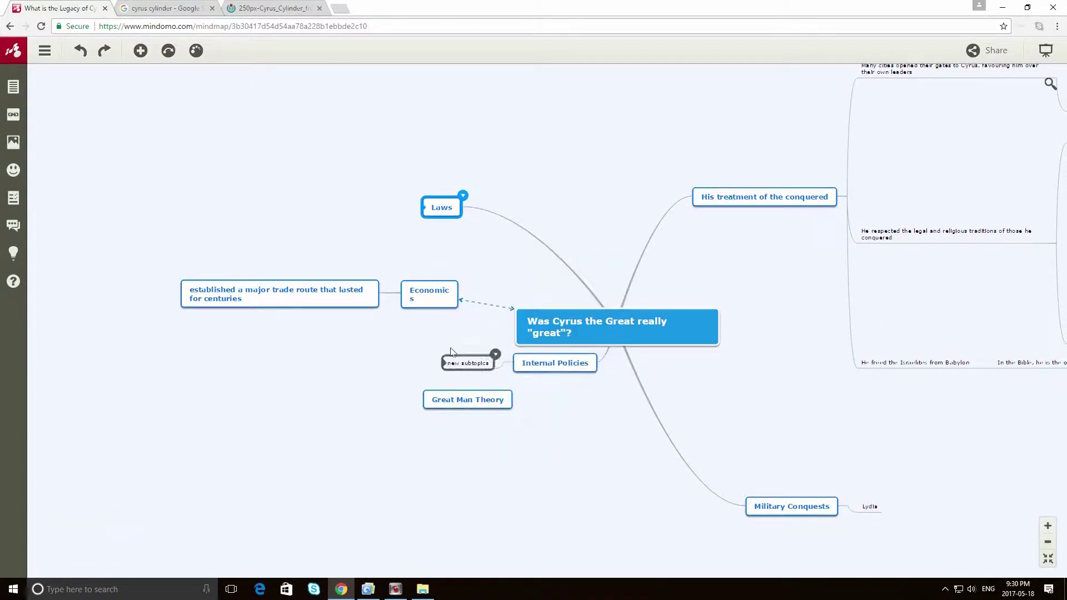
left_click(400, 302)
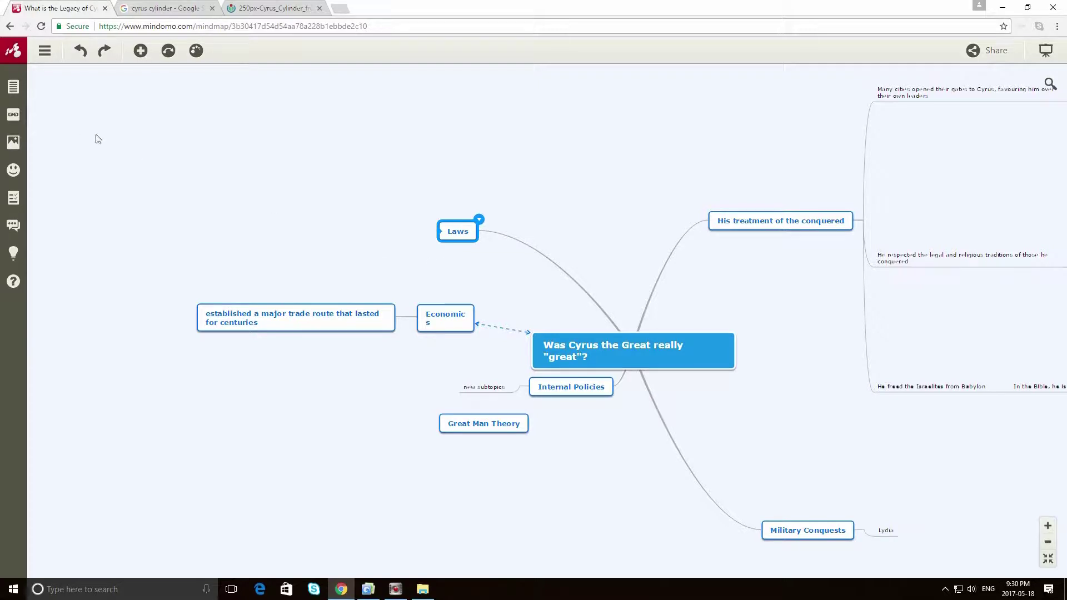
left_click(15, 143)
Paste the Cyrus Cylinder image URL into the Laws topic's Multimedia field and close it
right_click(79, 129)
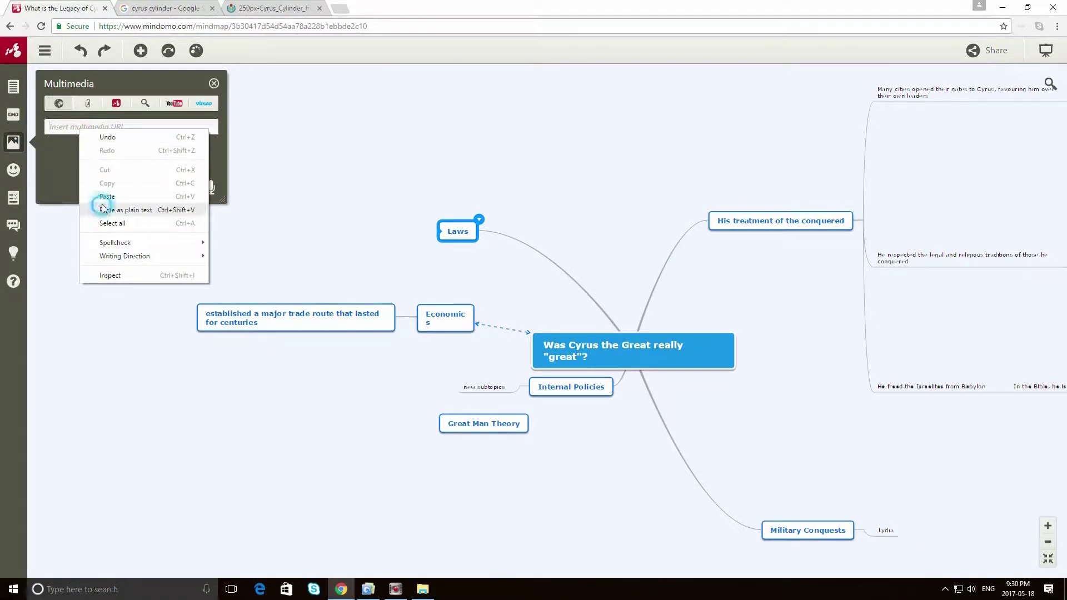
left_click(104, 204)
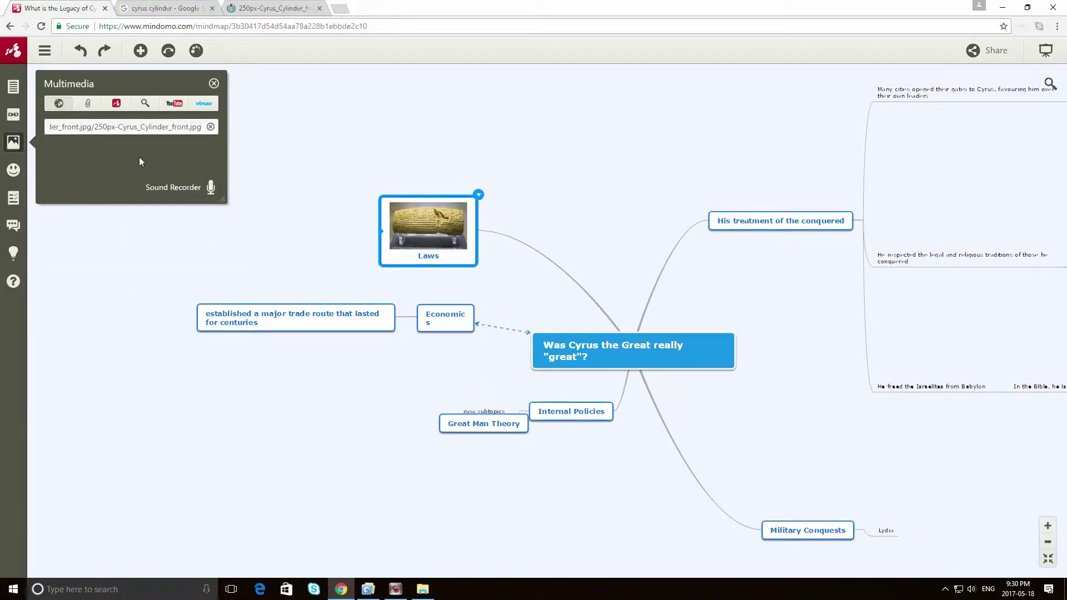
left_click(214, 83)
mouse_move(394, 225)
left_mouse_down()
mouse_move(382, 225)
mouse_move(397, 225)
left_mouse_up()
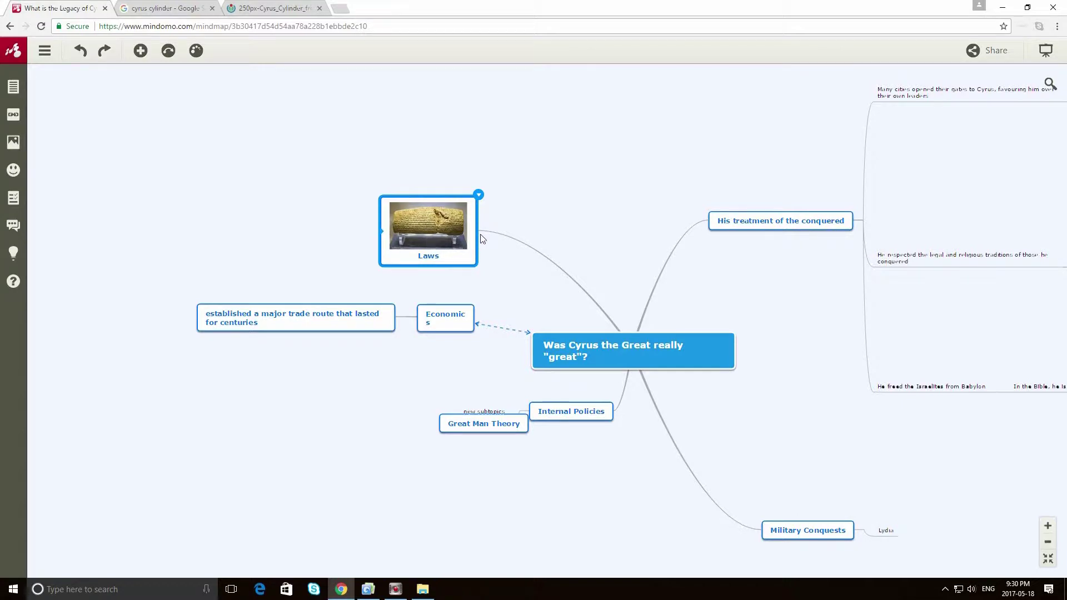
left_click(479, 194)
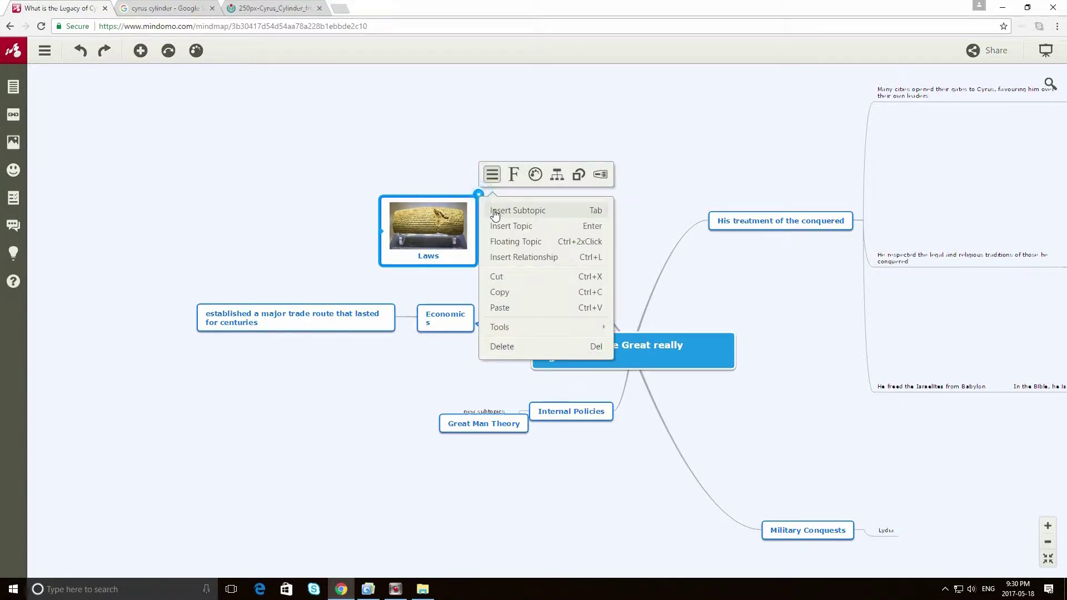
Insert a subtopic under Laws, move Military Conquests higher, and select the Lydia subtopic
left_click(494, 210)
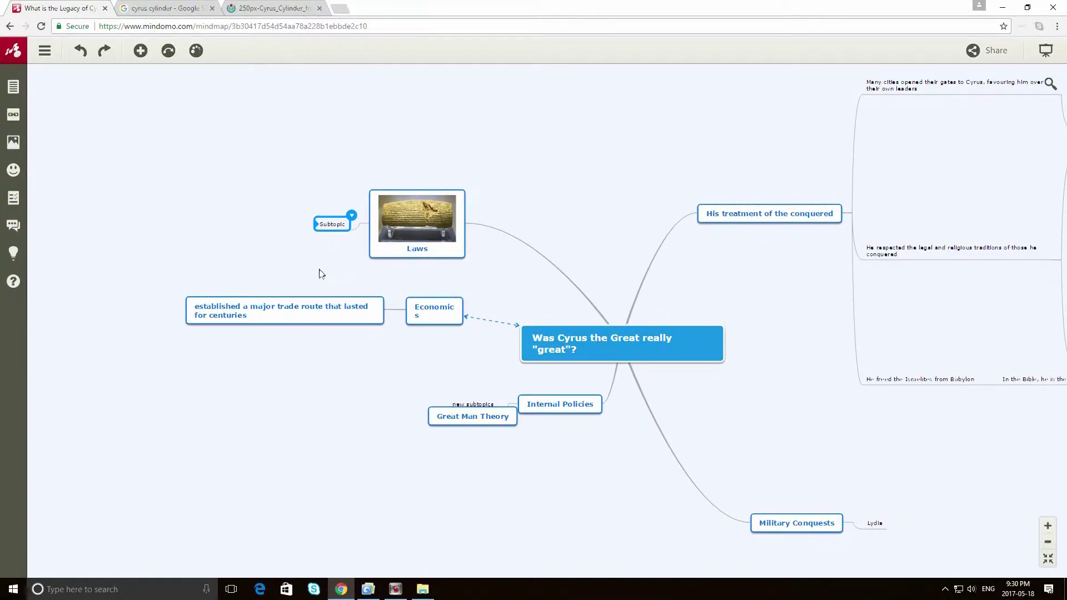
mouse_move(339, 278)
left_mouse_down()
mouse_move(328, 253)
mouse_move(265, 231)
left_mouse_up()
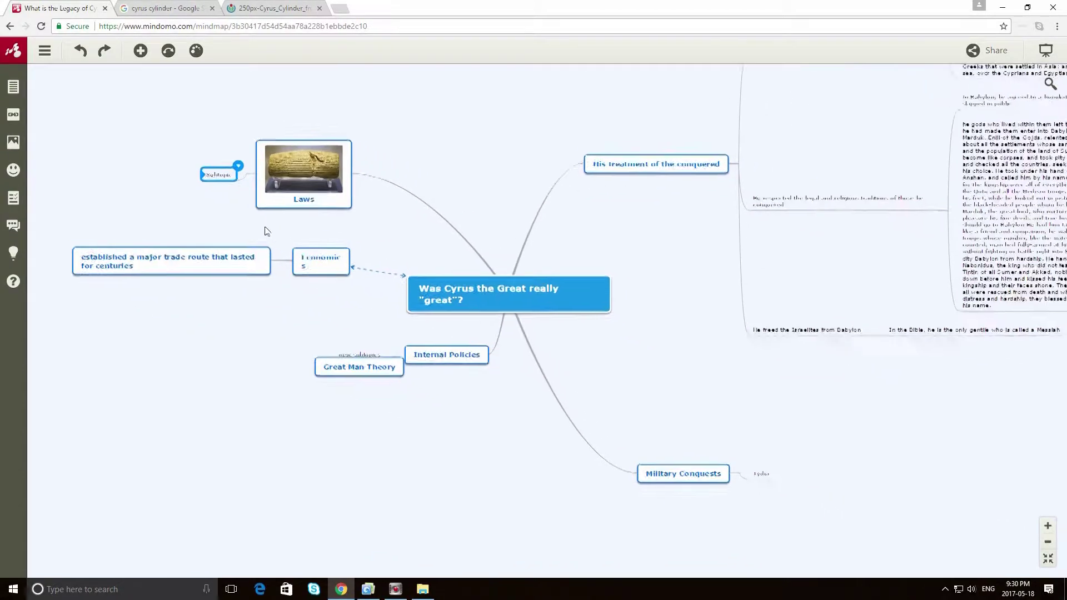
left_click_drag(633, 234, 614, 259)
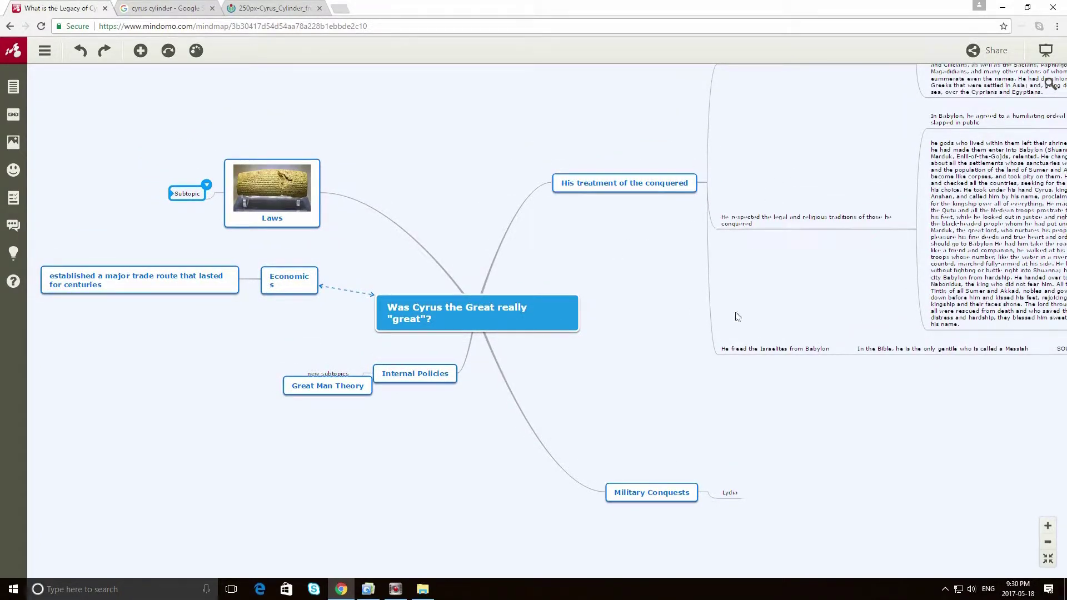
left_click_drag(660, 485, 692, 462)
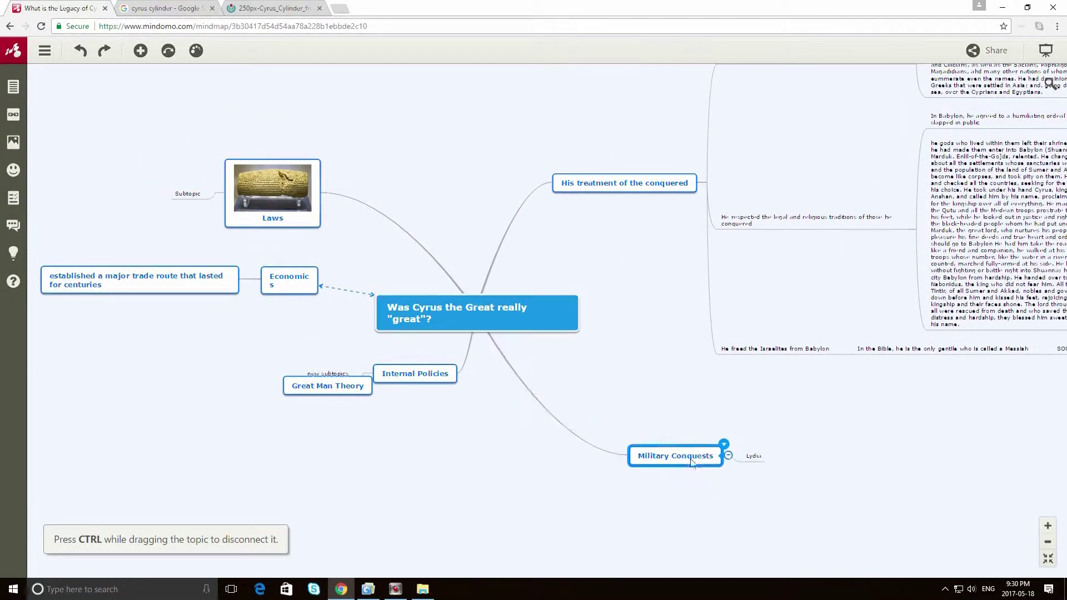
left_click(750, 462)
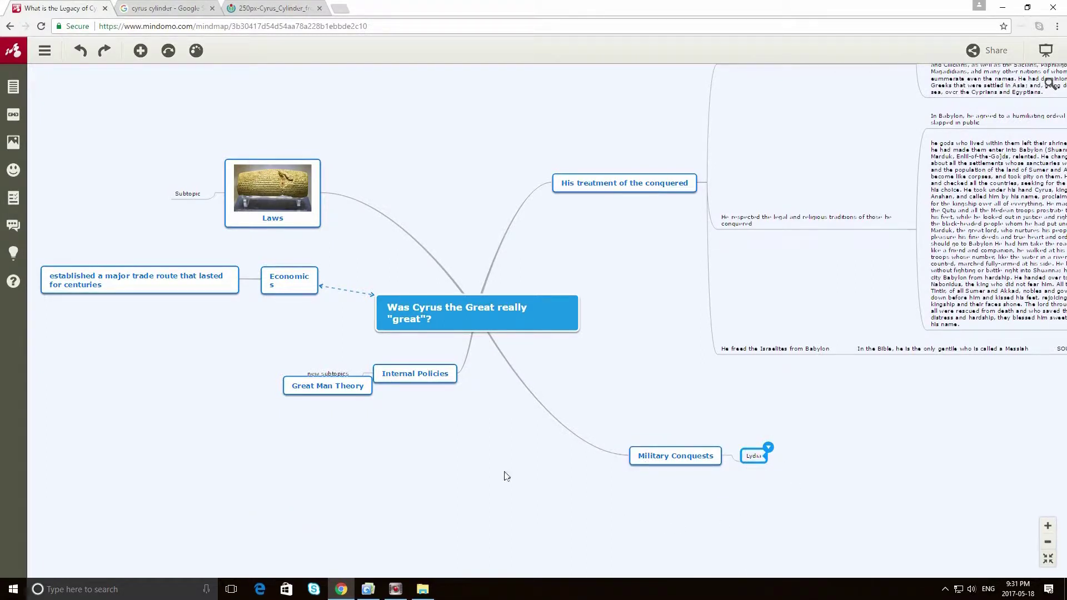
Add two subtopics to Great Man Theory, shift Internal Policies right, and edit the central topic
left_click_drag(360, 393, 293, 437)
left_click_drag(327, 396, 244, 405)
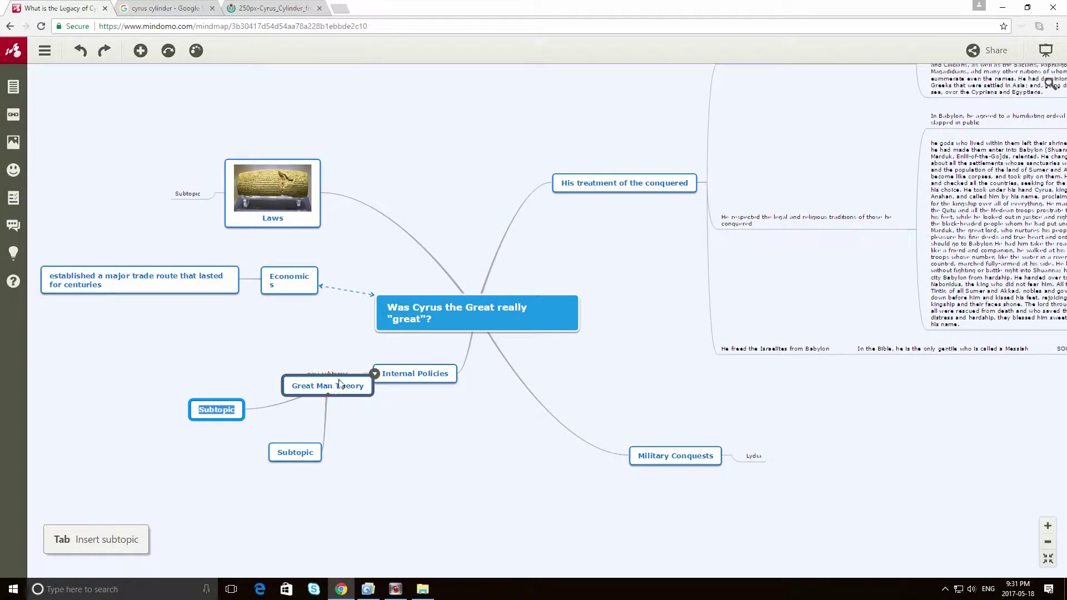
left_click_drag(417, 374, 457, 410)
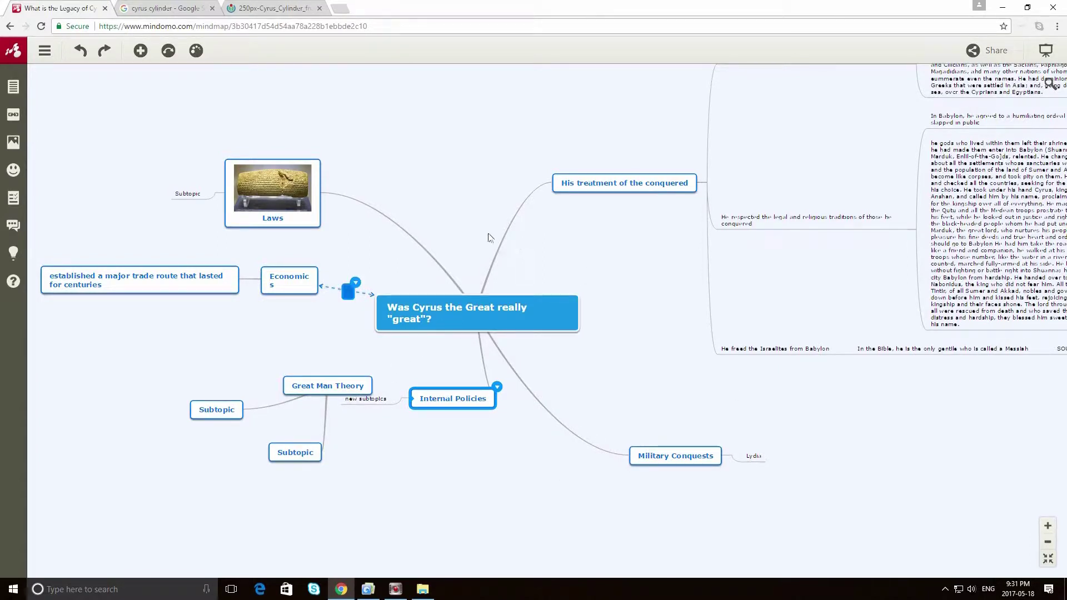
left_click_drag(474, 324, 449, 312)
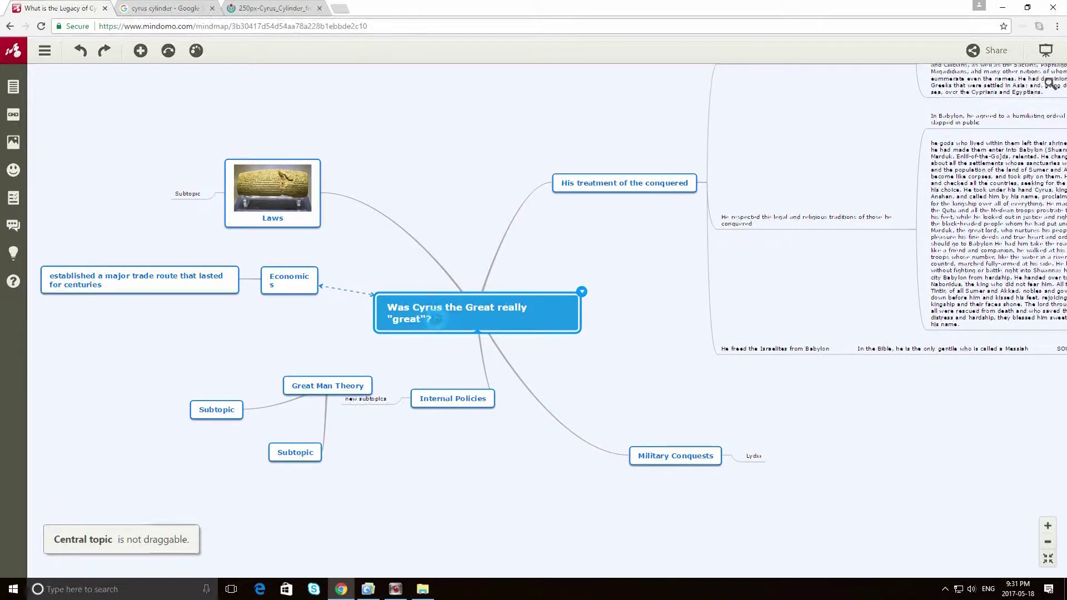
double_click(436, 319)
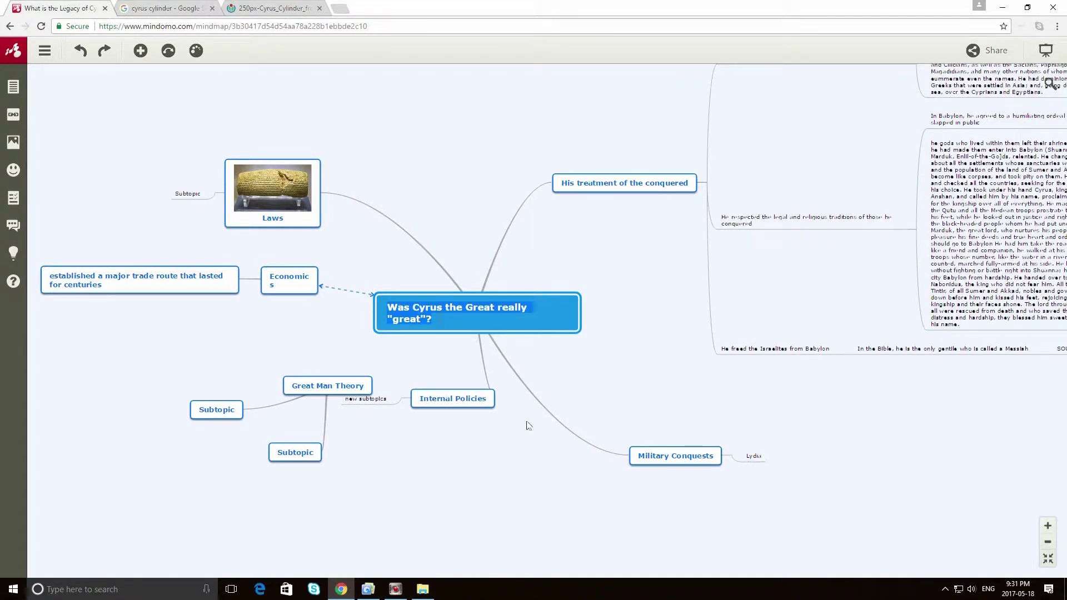
left_click(490, 404)
Delete the Internal Policies topic and erase the central topic's old question text
left_click(497, 386)
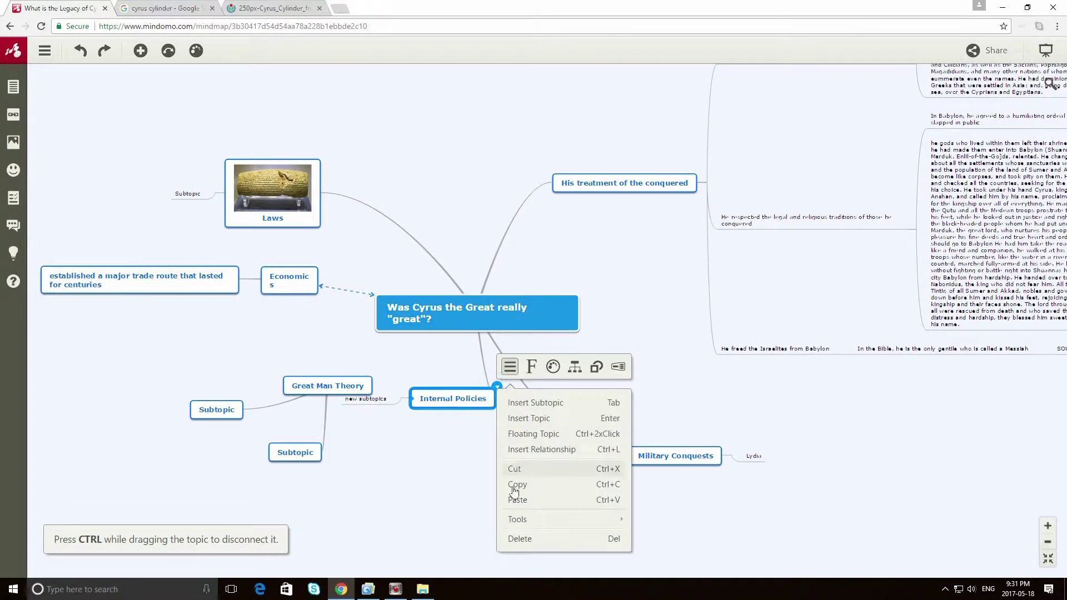
left_click(514, 539)
left_click(430, 308)
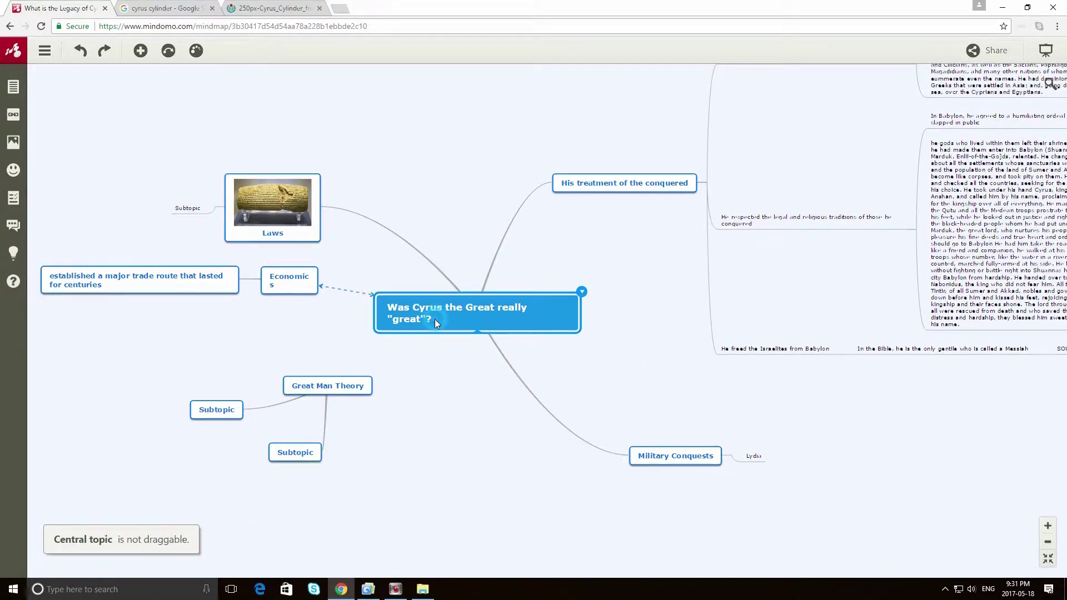
left_click(435, 319)
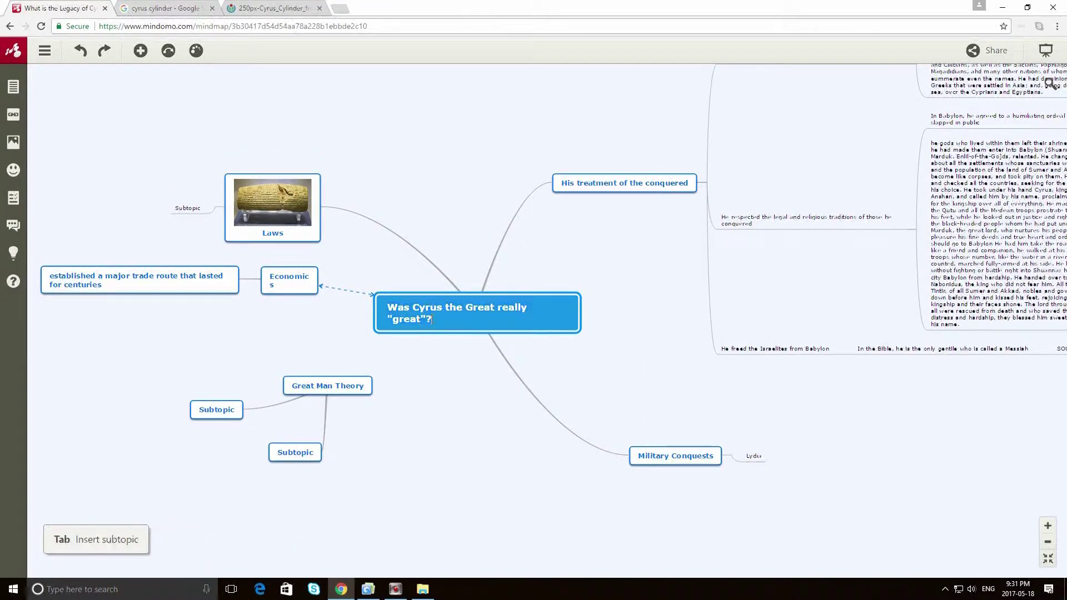
type("Cyr")
key("BackSpace")
key("BackSpace")
key("BackSpace")
key("BackSpace")
key("BackSpace")
key("BackSpace")
key("BackSpace")
key("BackSpace")
key("BackSpace")
key("BackSpace")
key("BackSpace")
key("BackSpace")
key("BackSpace")
key("BackSpace")
key("BackSpace")
key("BackSpace")
key("BackSpace")
key("BackSpace")
key("BackSpace")
key("BackSpace")
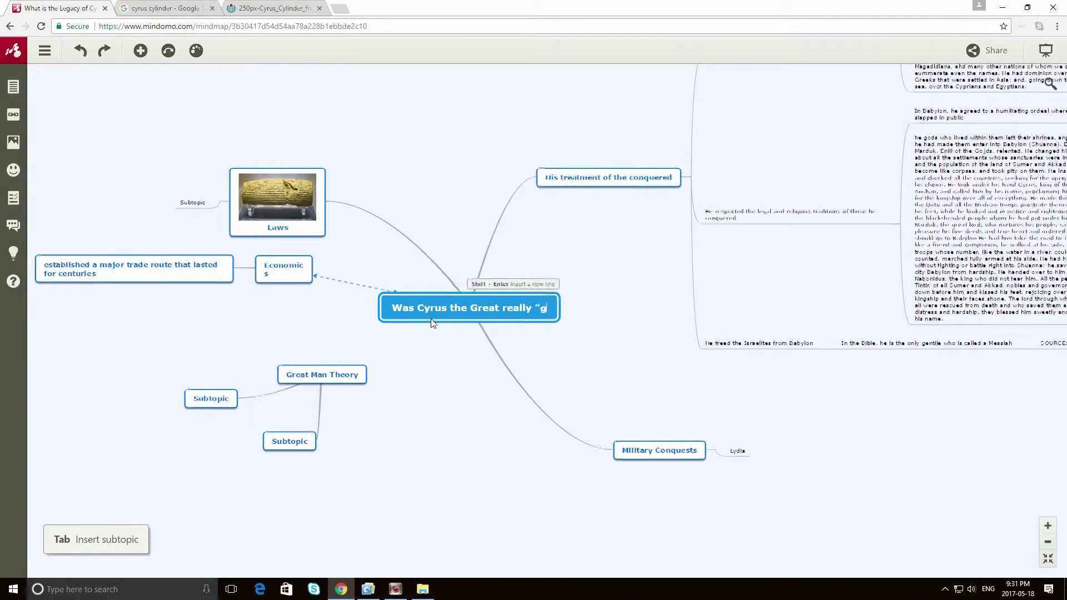
key("BackSpace")
key("BackSpace")
key("BackSpace")
key("BackSpace")
key("BackSpace")
key("BackSpace")
key("BackSpace")
key("BackSpace")
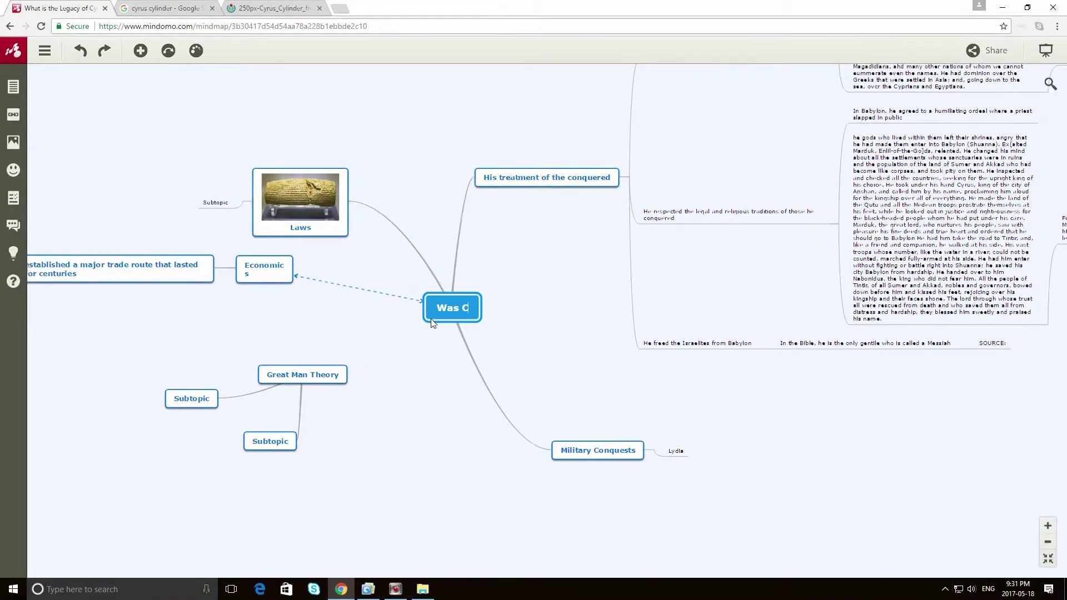
Type 'Cyrus the Great earned his reputation' as the central topic
type("Cyrus ")
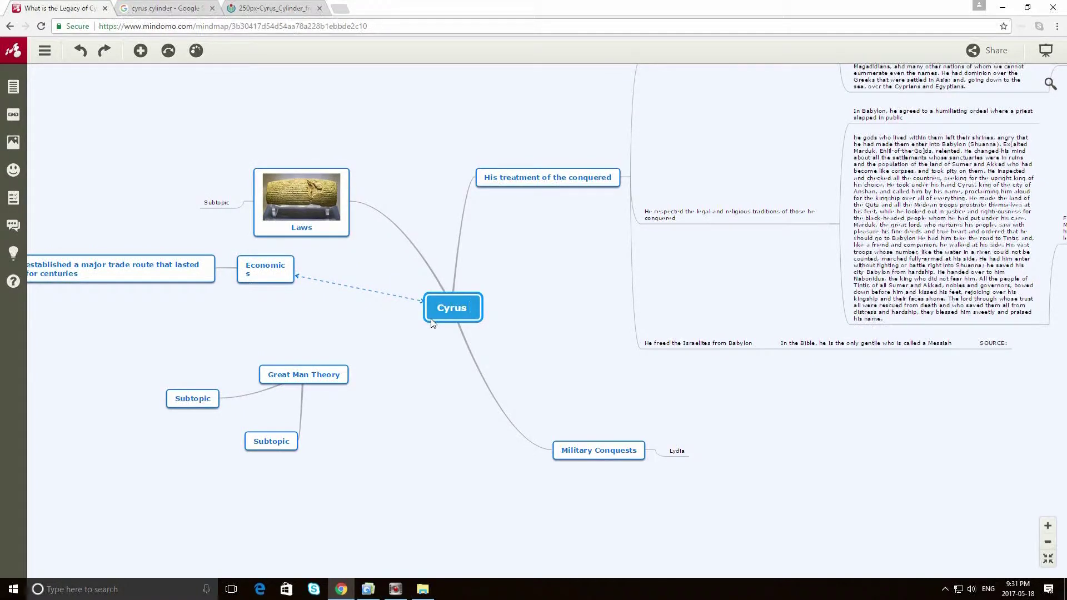
type("earned the name")
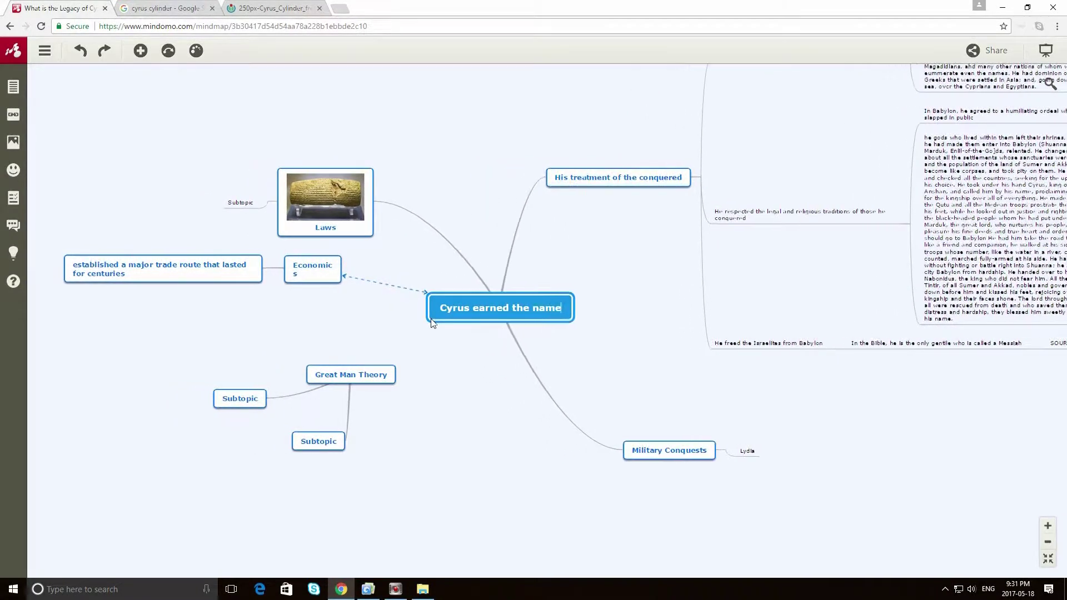
type(" \"")
key("BackSpace")
key("BackSpace")
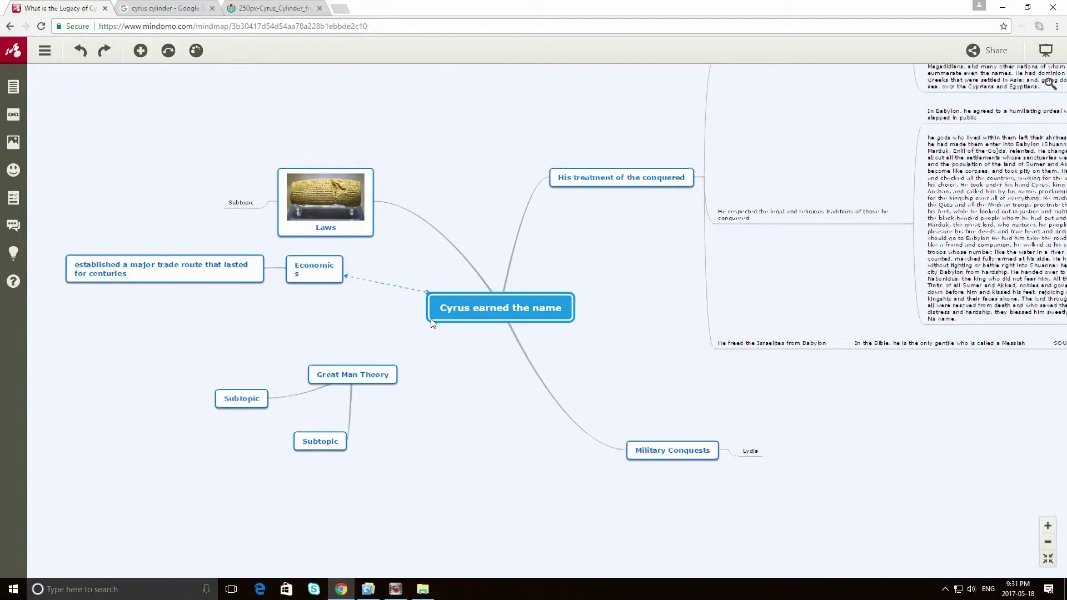
key("BackSpace")
key("BackSpace")
key("BackSpace")
key("BackSpace")
key("BackSpace")
key("BackSpace")
key("BackSpace")
key("BackSpace")
key("BackSpace")
key("BackSpace")
key("BackSpace")
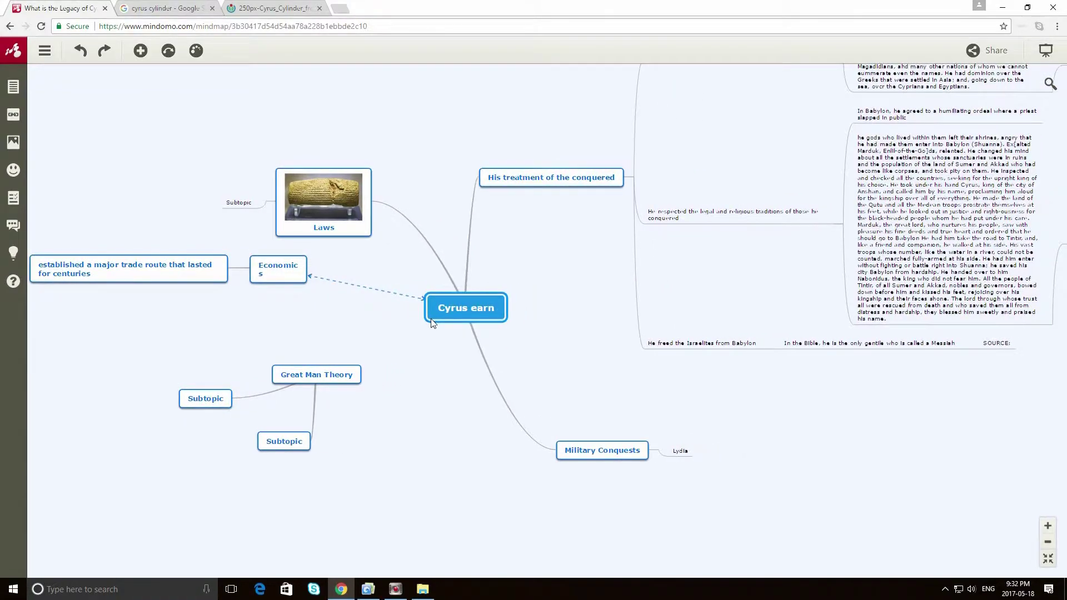
key("BackSpace")
key("BackSpace")
key("BackSpace")
key("BackSpace")
type("the ")
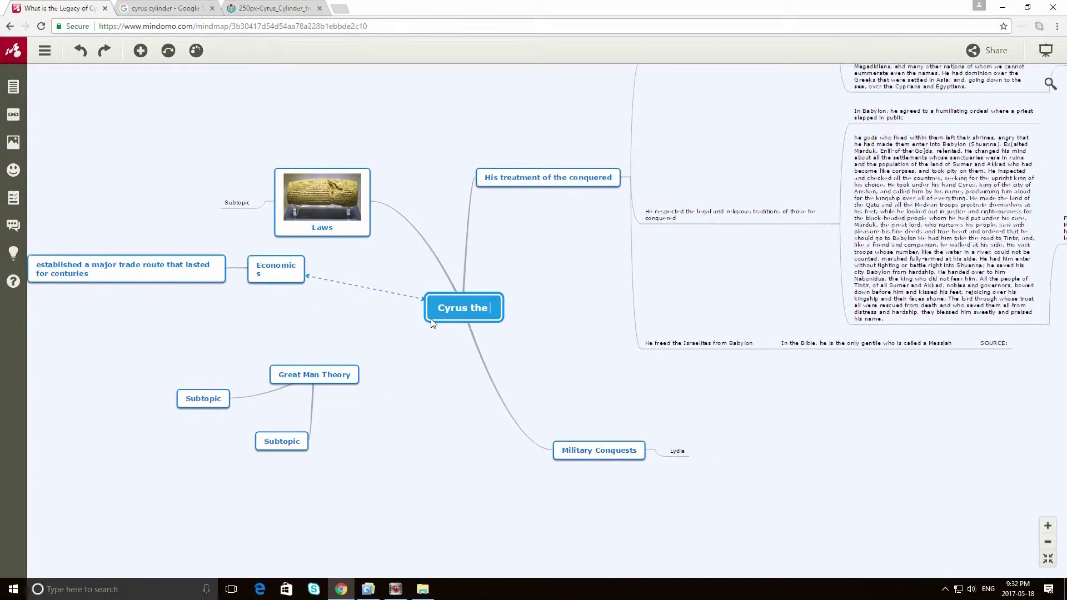
type("Great earned ")
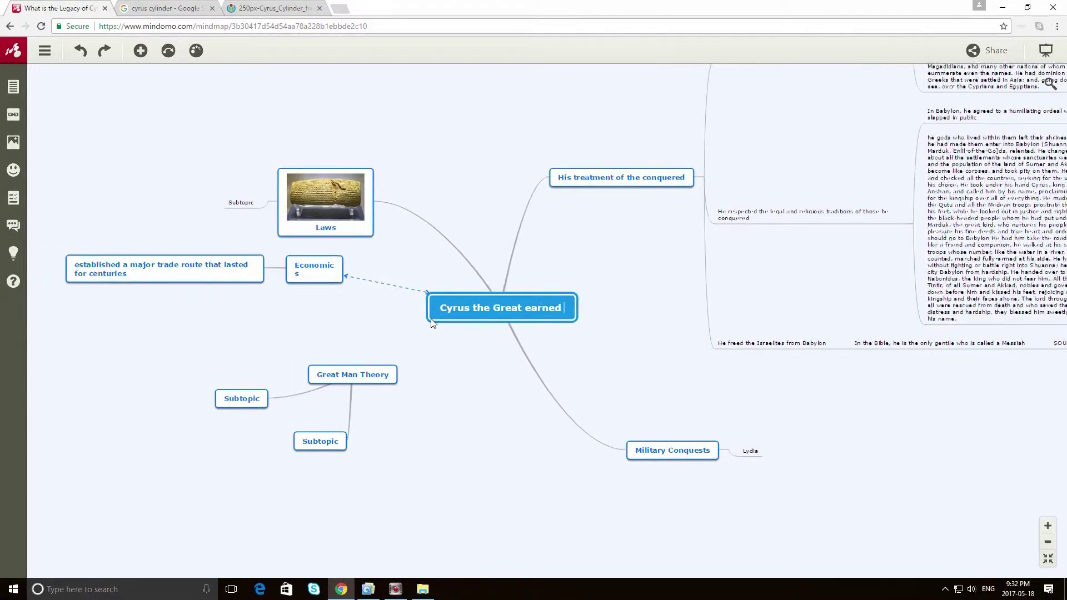
type("his ")
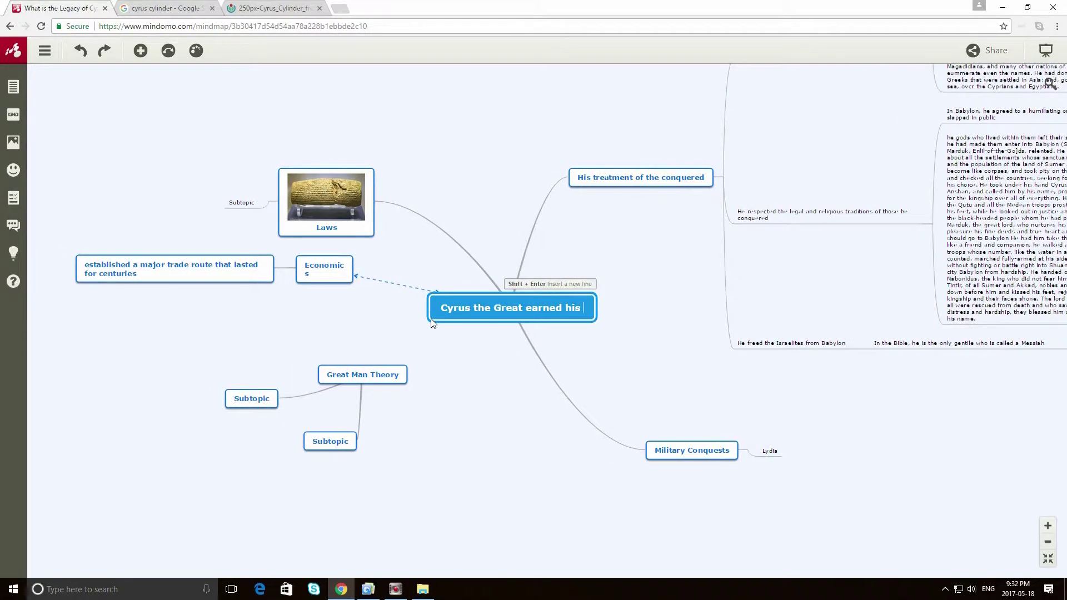
type("reup")
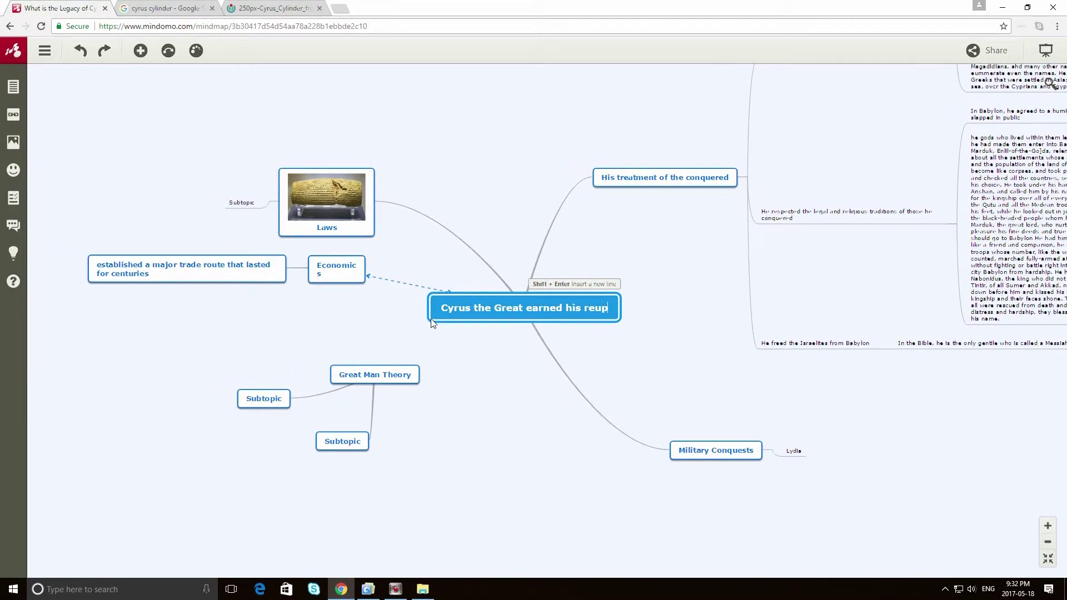
key("BackSpace")
key("BackSpace")
type("putation")
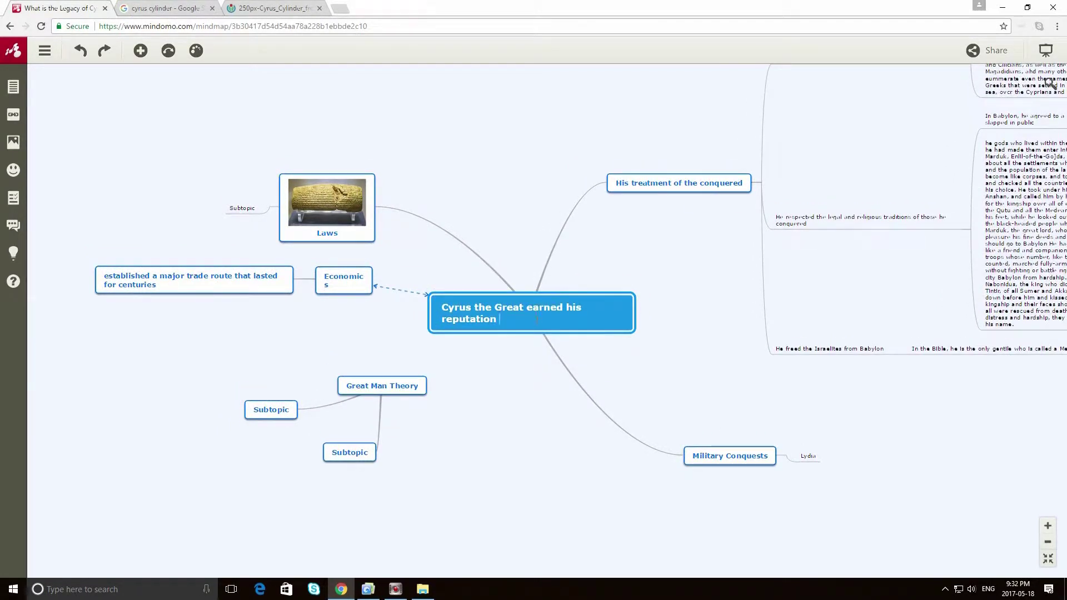
Replace 'earned his reputation' with 'deserves his title due to his treatment of conquered civilizations, his military conquests, and his forward-thinking laws'
left_click_drag(536, 320, 527, 307)
key("BackSpace")
type("de")
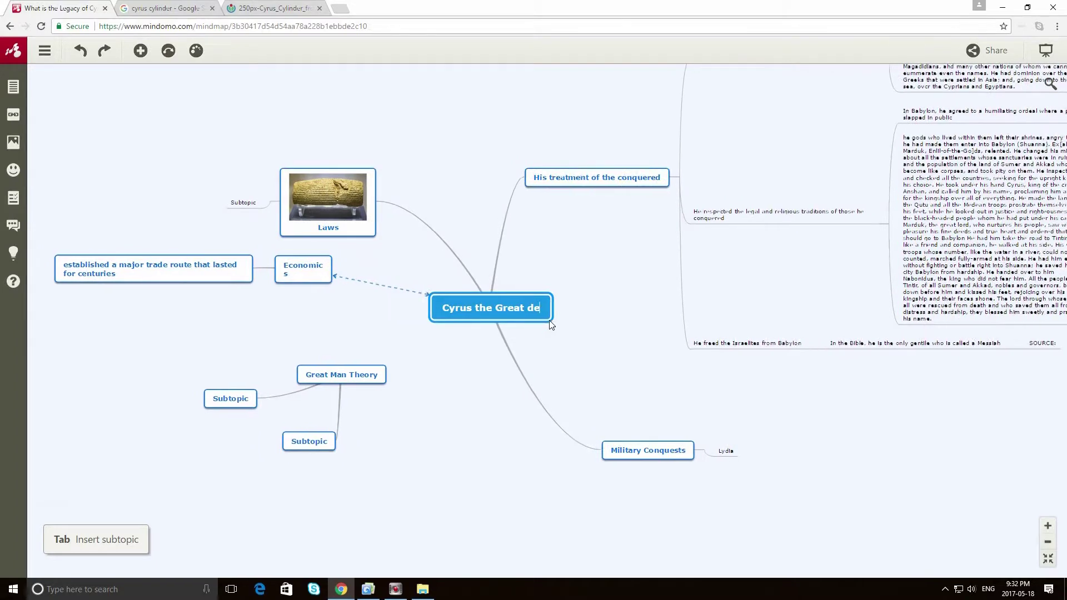
type("serves his title")
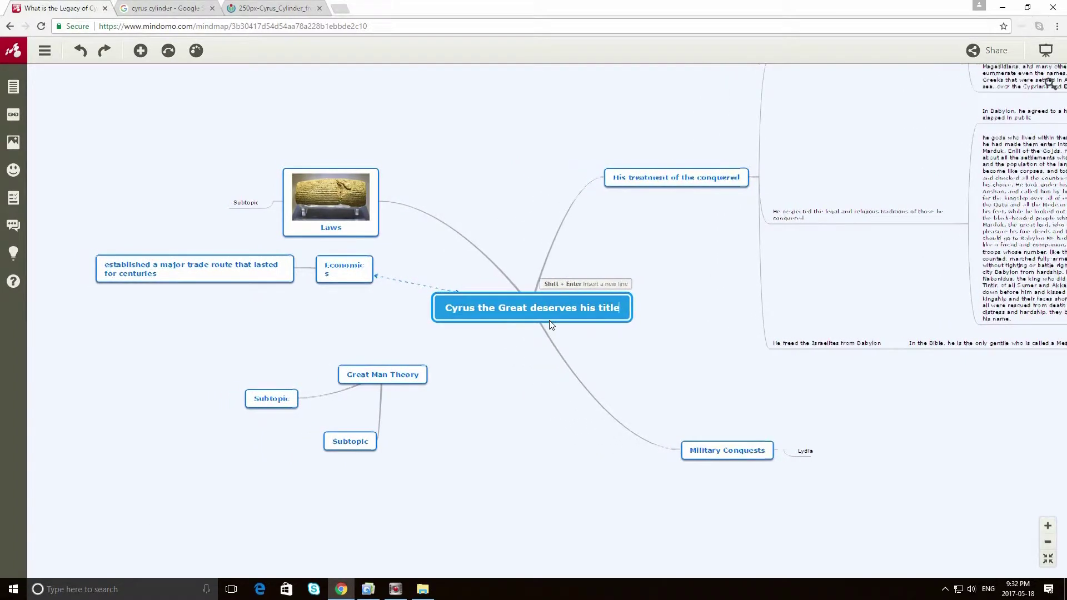
type(" due to his ")
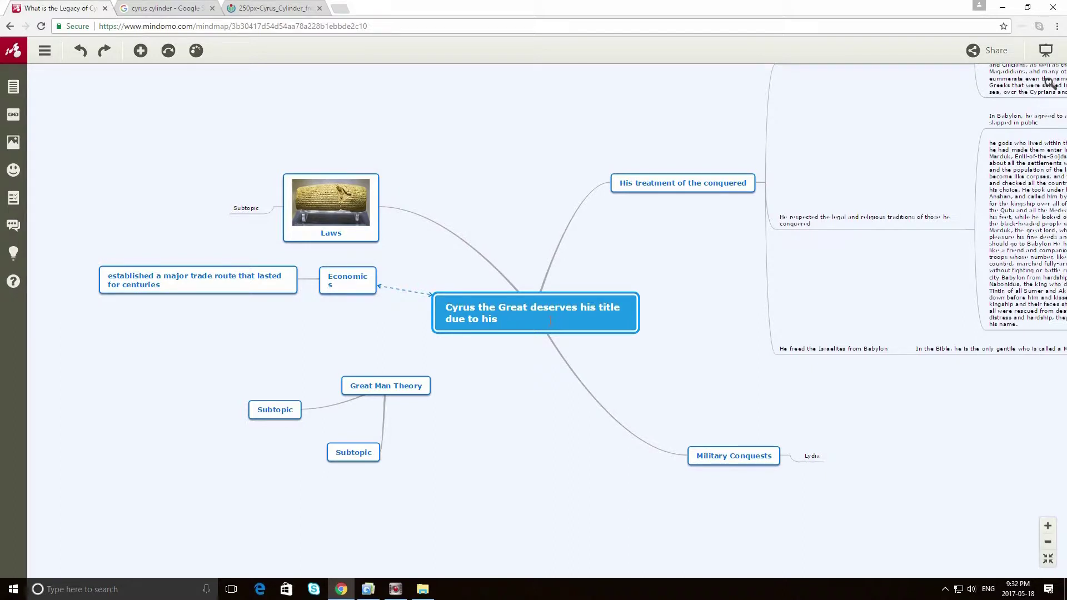
type("treatment o")
type("f the")
key("BackSpace")
key("BackSpace")
key("BackSpace")
key("BackSpace")
type("conquered civilizations")
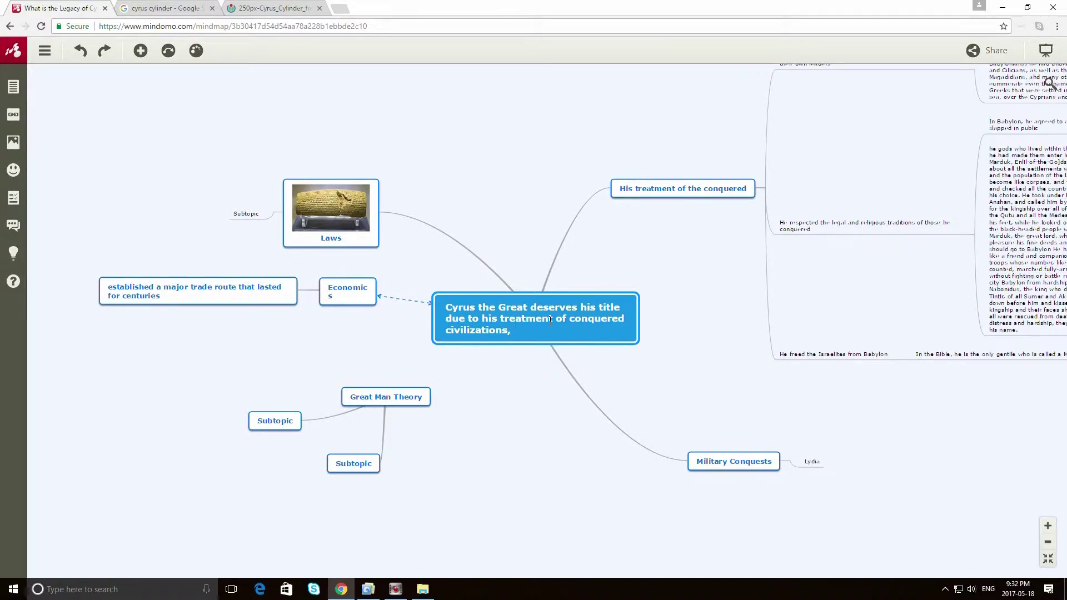
type(", his military conquests, and hi")
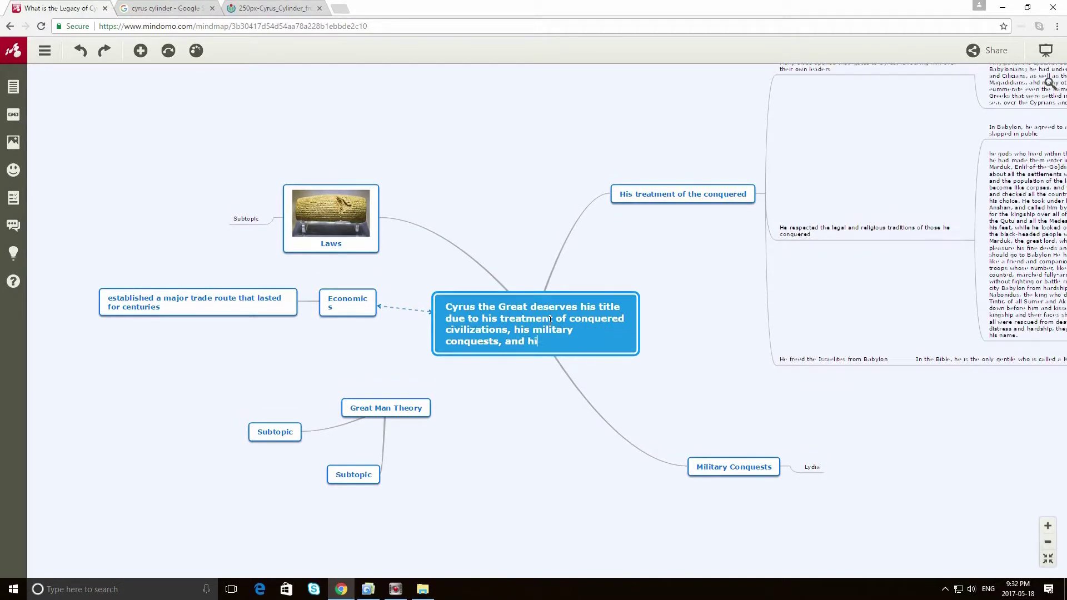
type("s forward-thinking la")
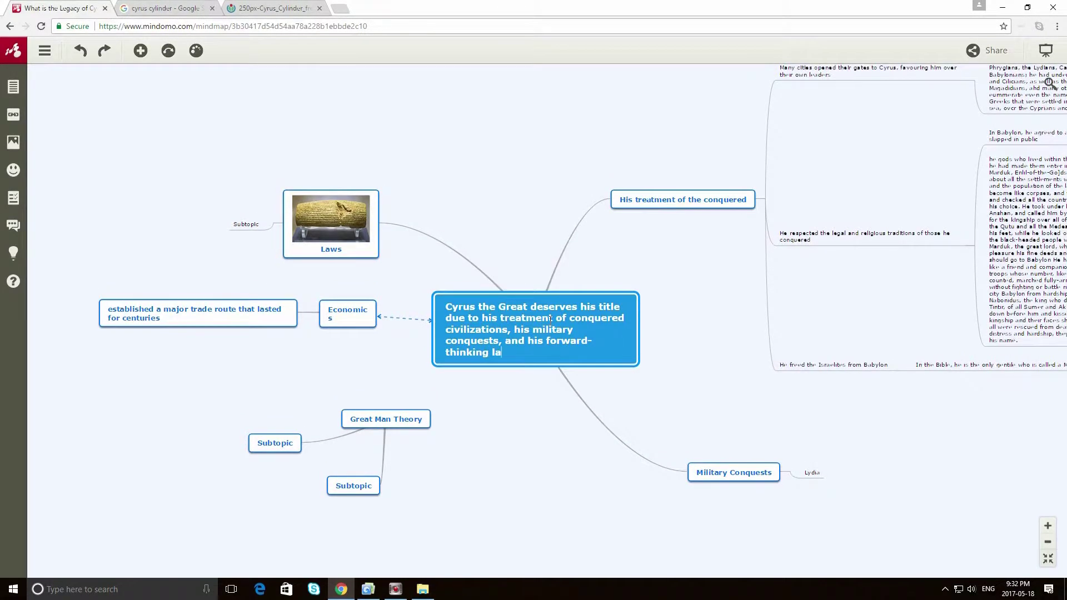
type("ws")
key("BackSpace")
type("ws.")
Move 'his military conquests' in front of 'conquered' in the thesis
left_click_drag(514, 328, 506, 338)
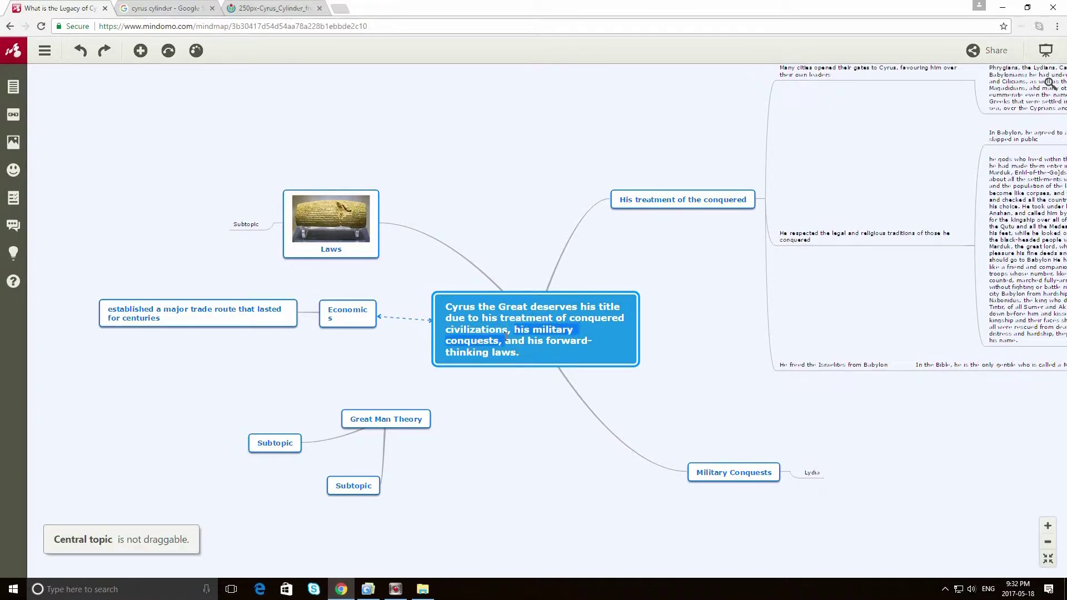
key("BackSpace")
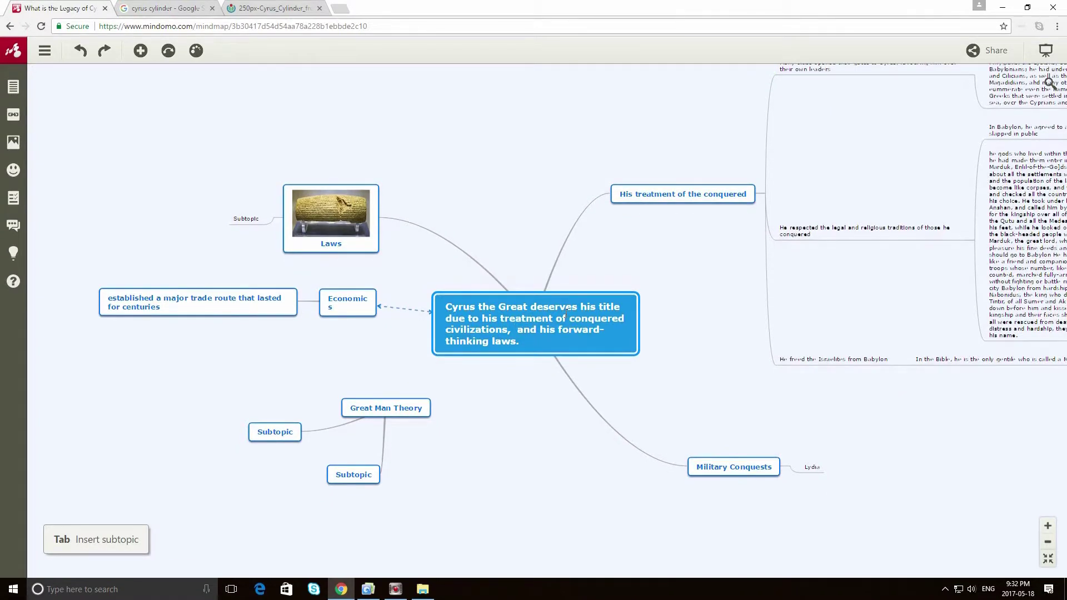
left_click(571, 318)
type("his military conquests,")
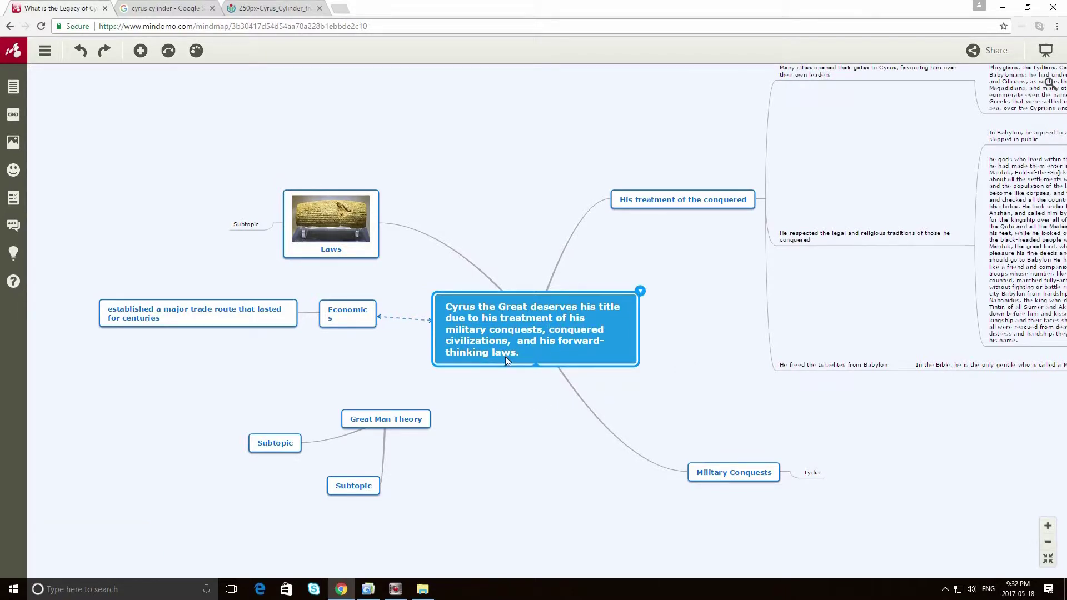
left_click(551, 325)
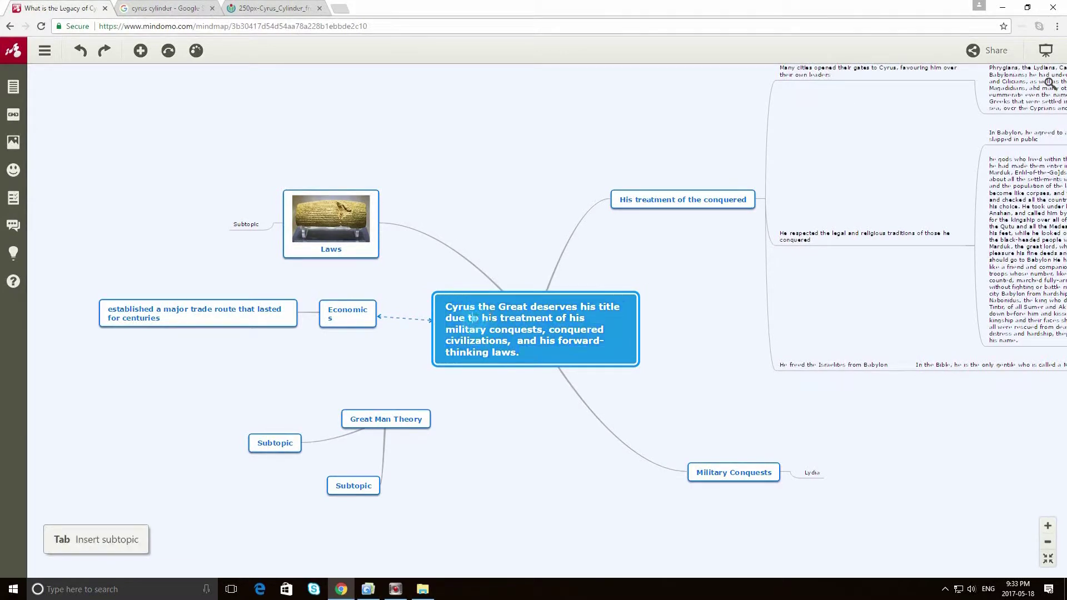
Move 'his treatment of' in front of 'conquered' so the thesis order reads correctly
left_click_drag(475, 317, 567, 319)
key("ctrl+c")
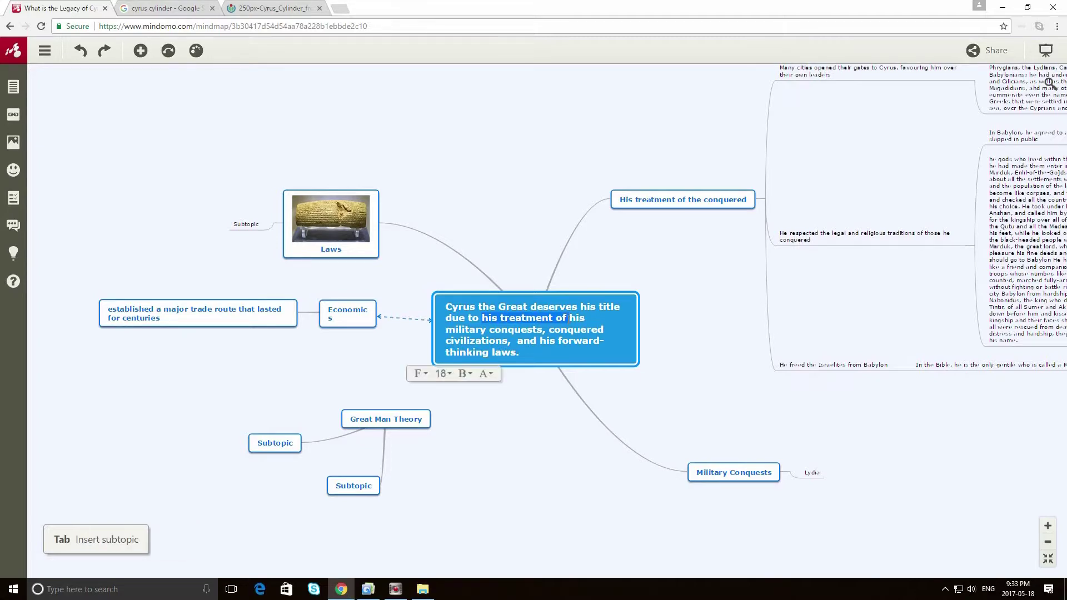
key("BackSpace")
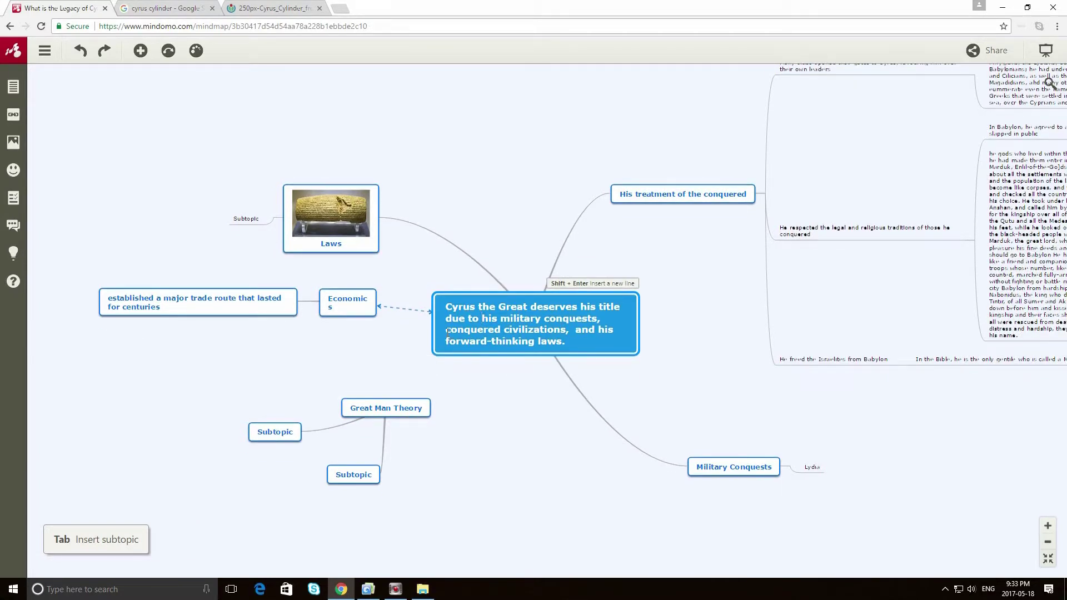
key("ctrl+v")
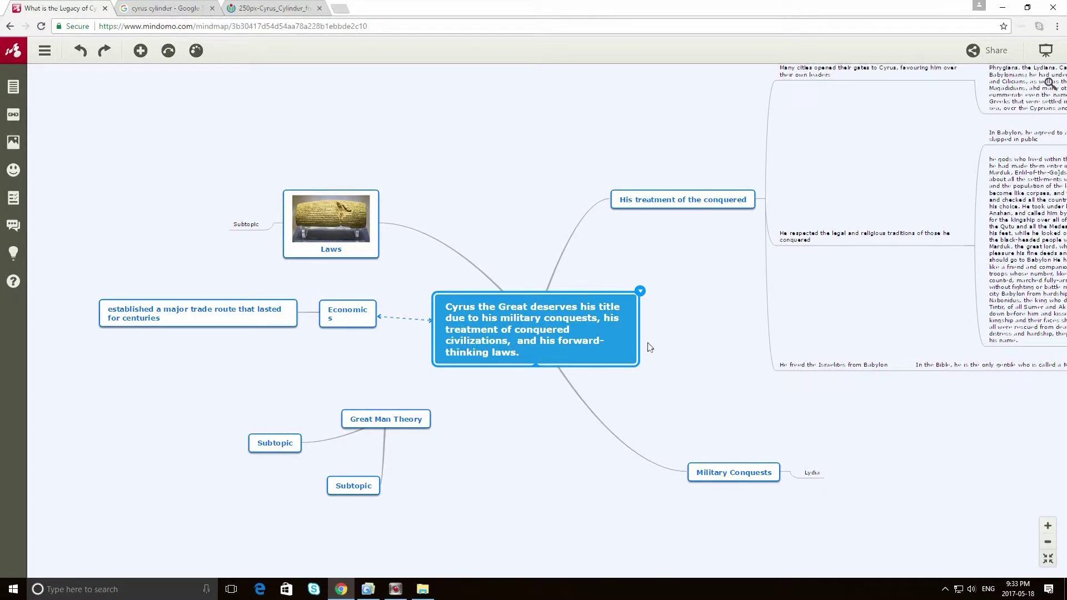
left_click_drag(733, 248, 507, 276)
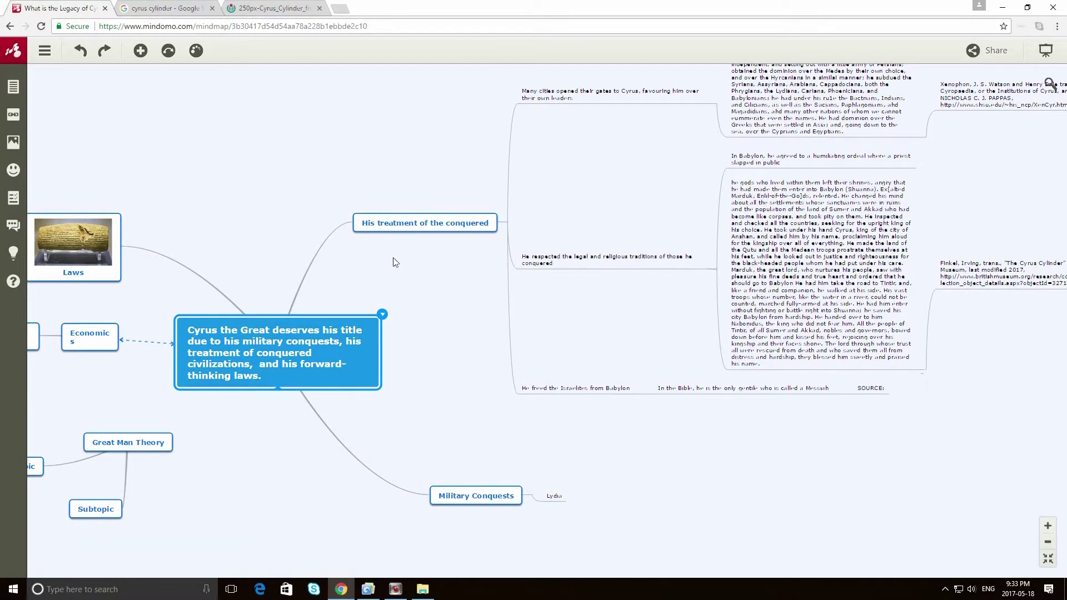
left_click_drag(369, 156, 575, 161)
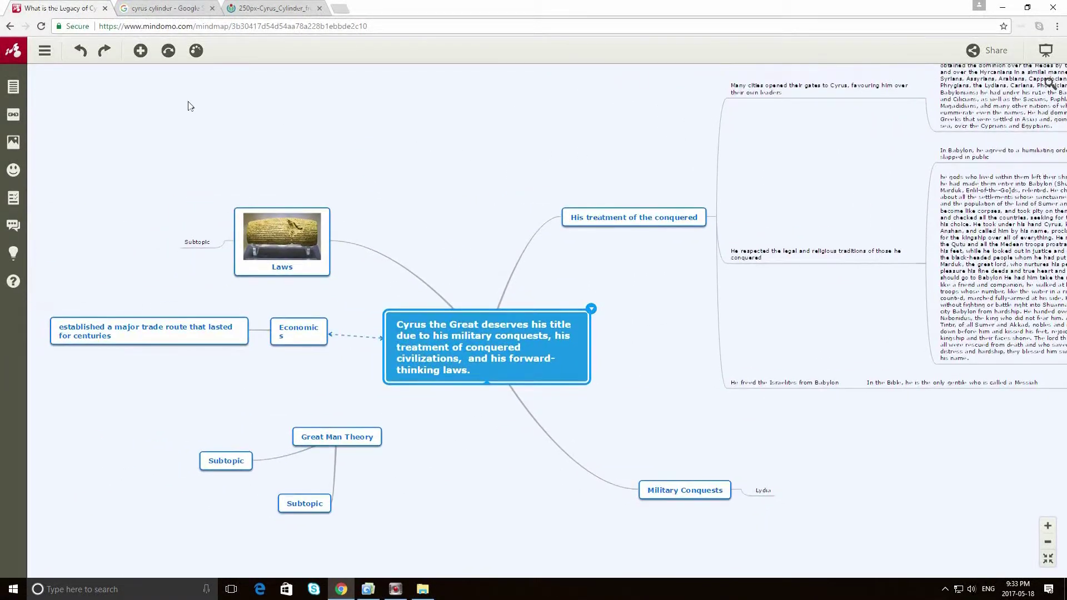
Switch to outline view and scroll down to the Great Man Theory section
left_click(45, 51)
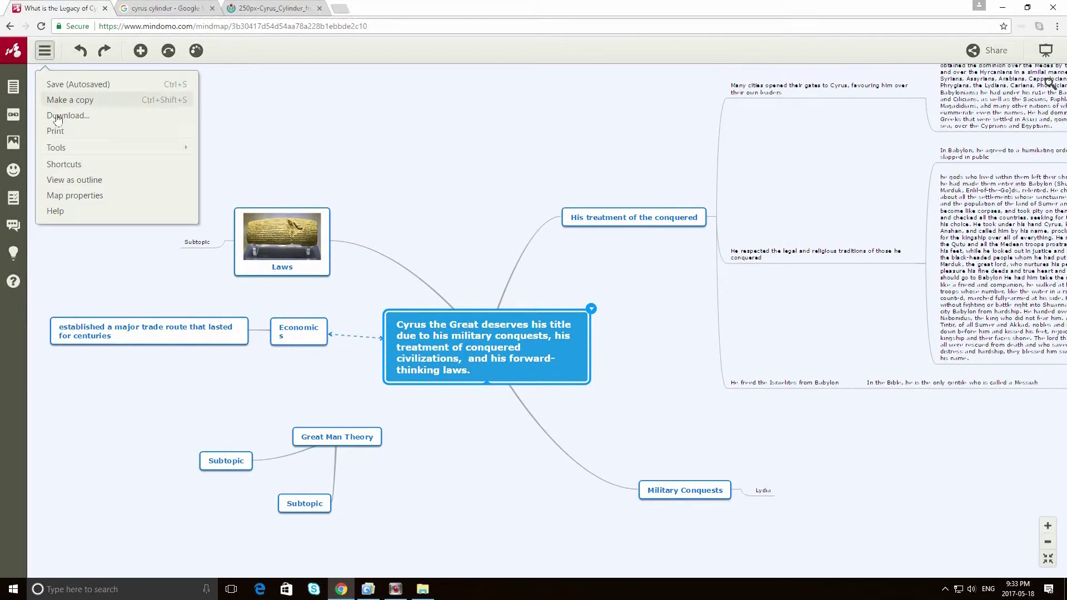
left_click(80, 180)
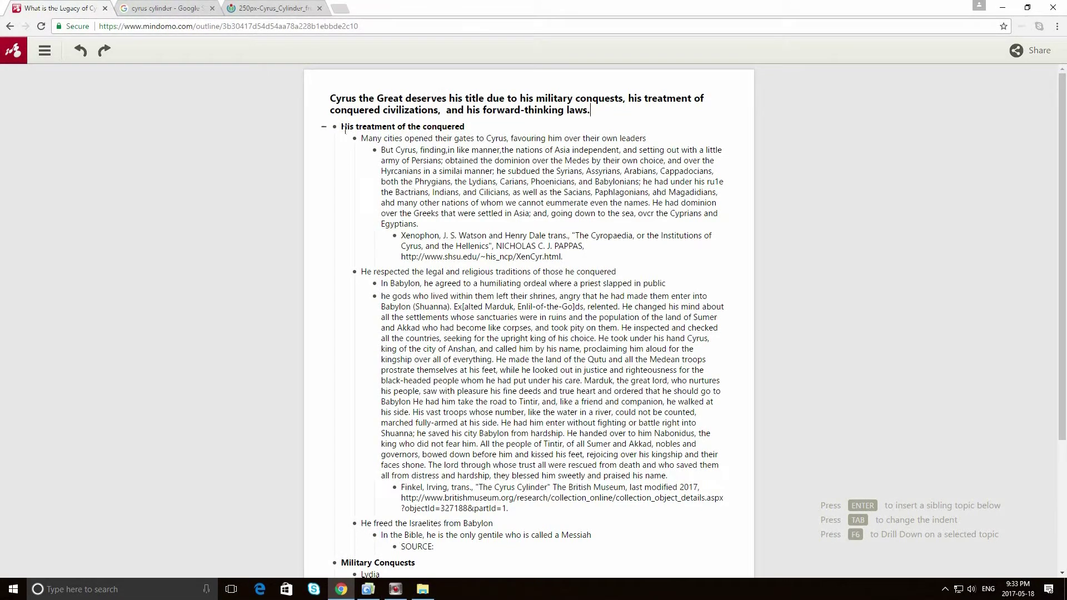
scroll(450, 222, "down", 3)
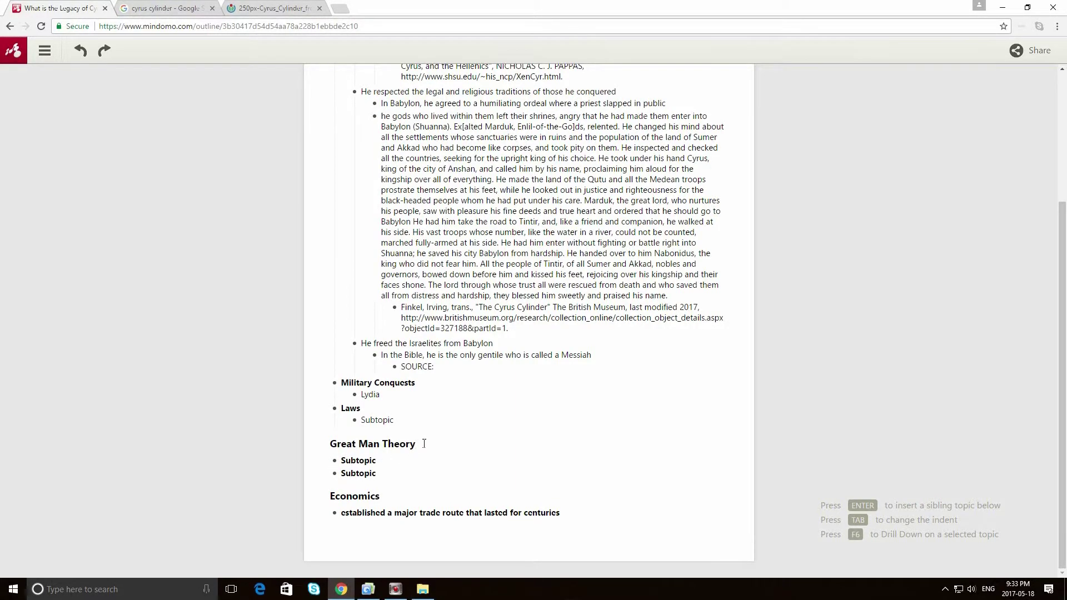
left_click_drag(424, 444, 336, 454)
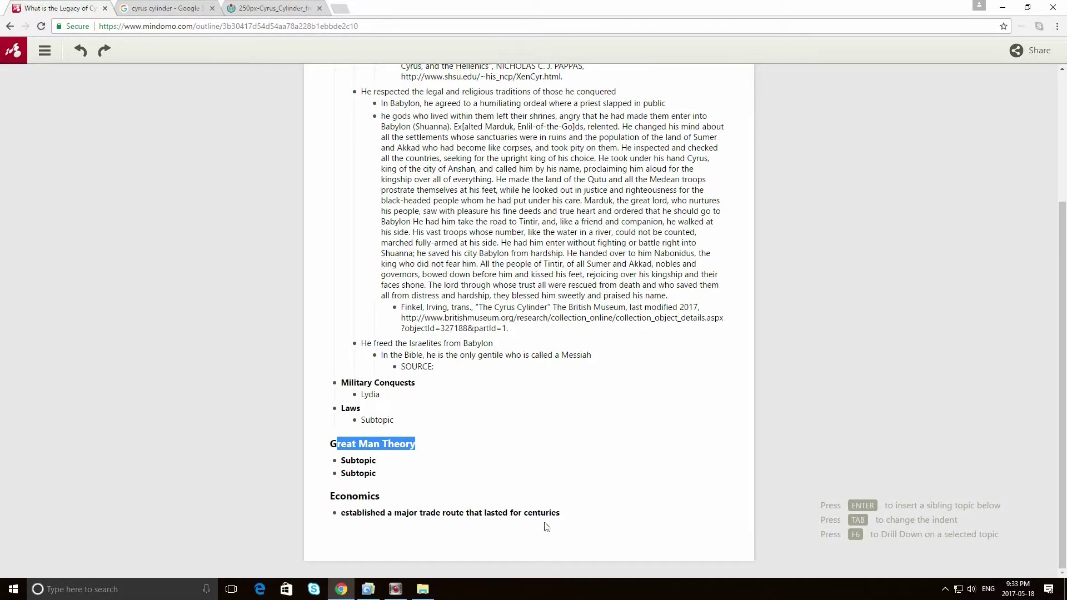
left_click(45, 50)
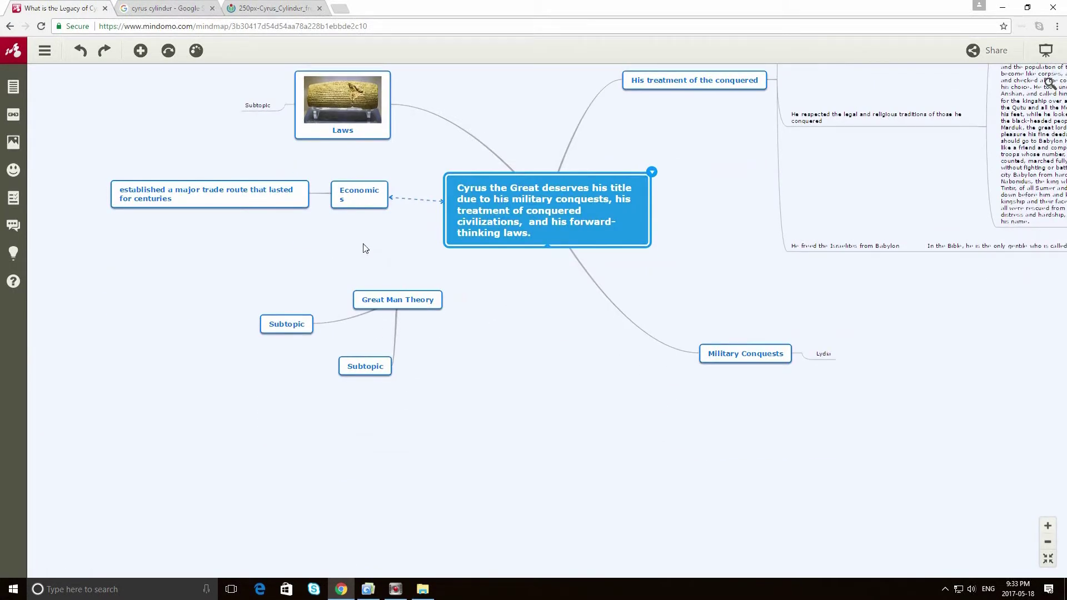
Delete the Economics topic along with its trade route child note
left_click(368, 198)
right_click(383, 192)
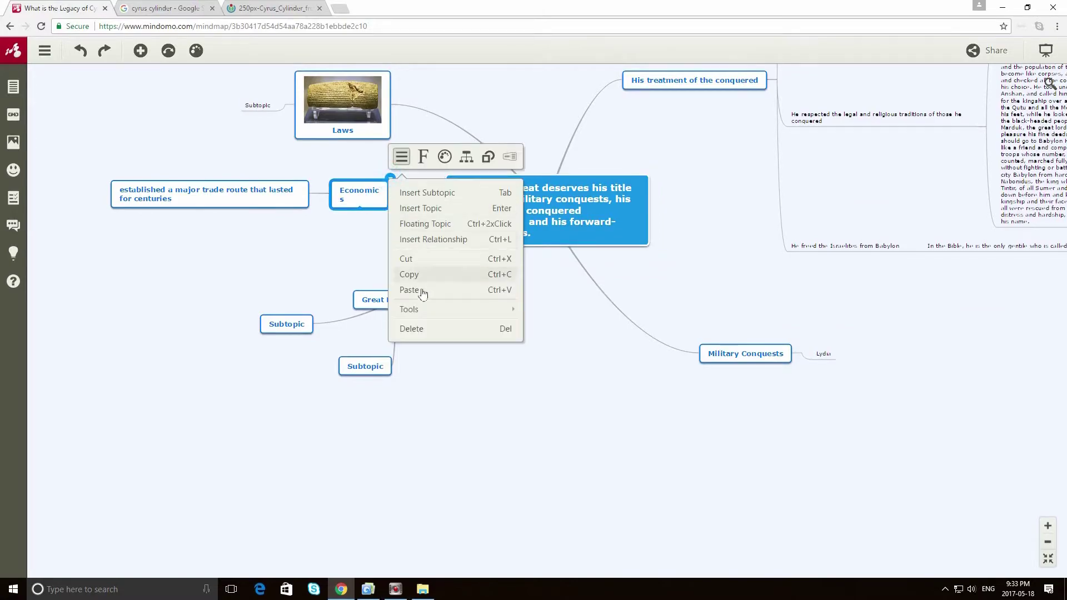
left_click(422, 329)
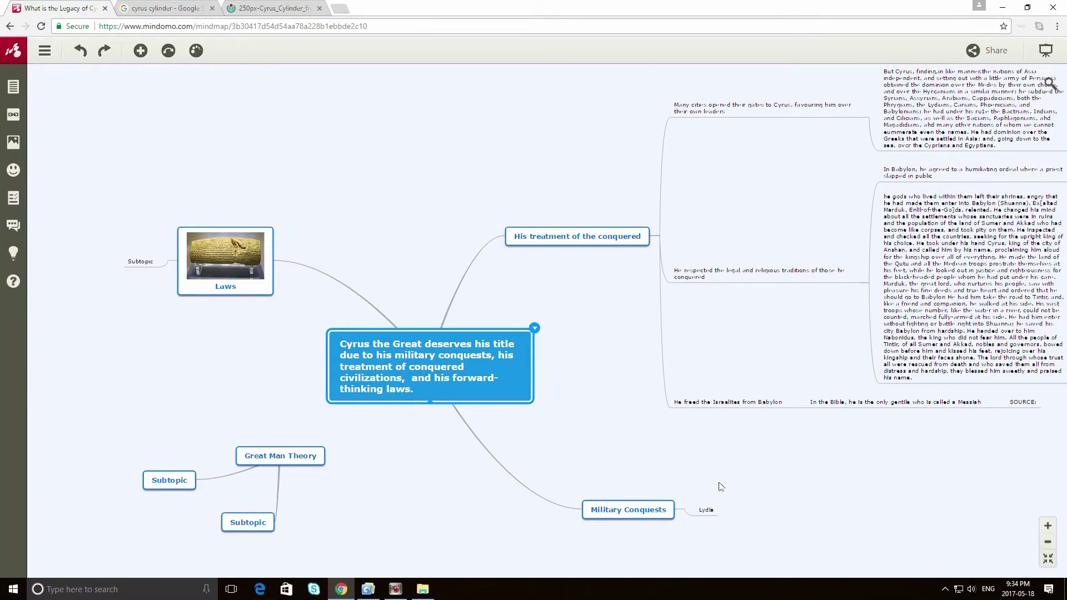
left_click_drag(741, 436, 545, 485)
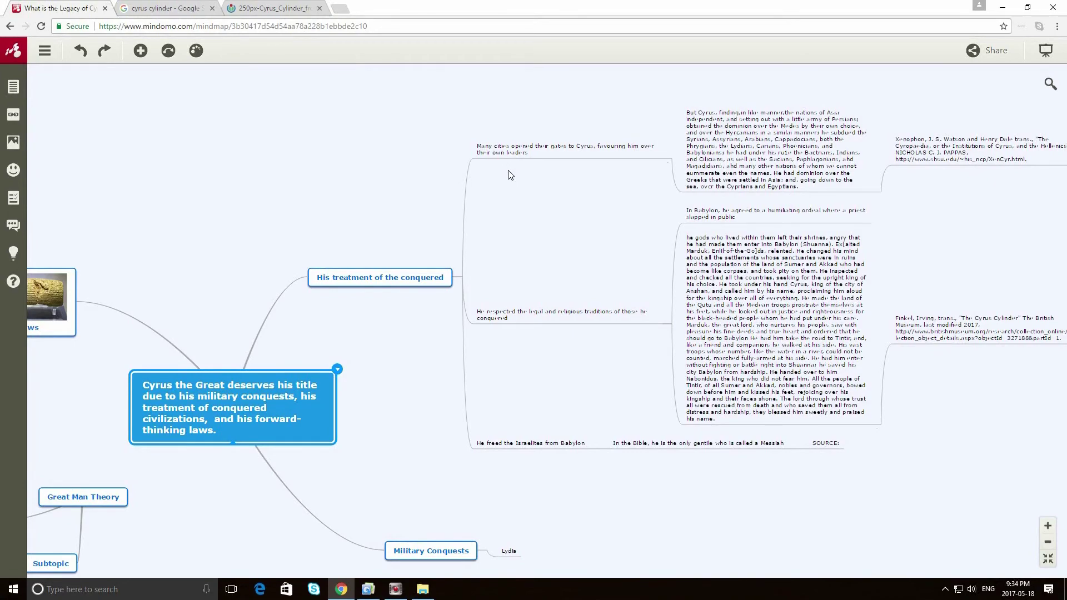
scroll(387, 363, "down", 1)
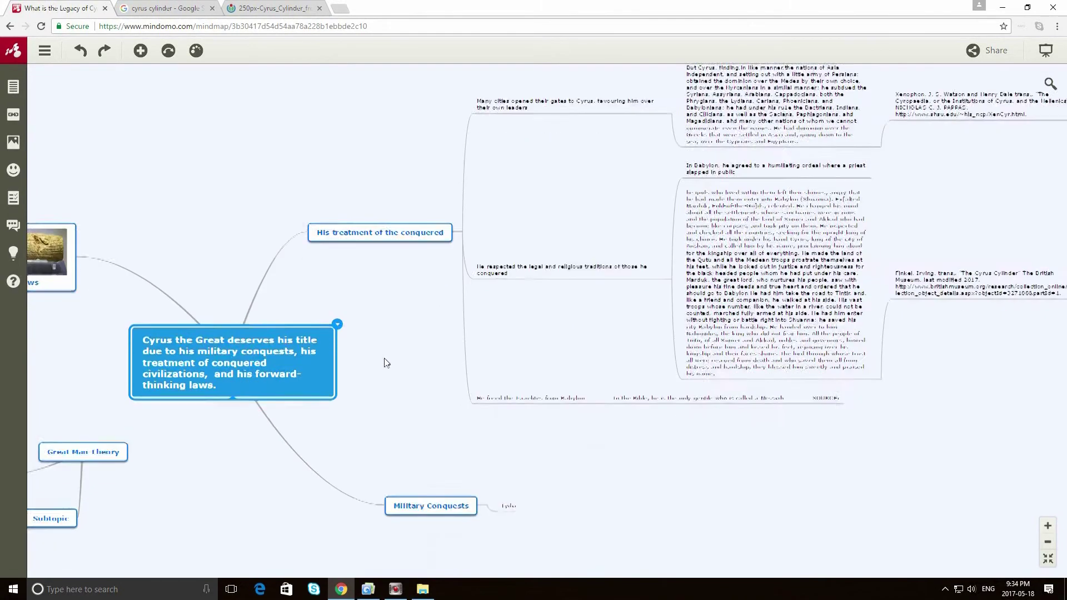
left_click_drag(387, 363, 625, 366)
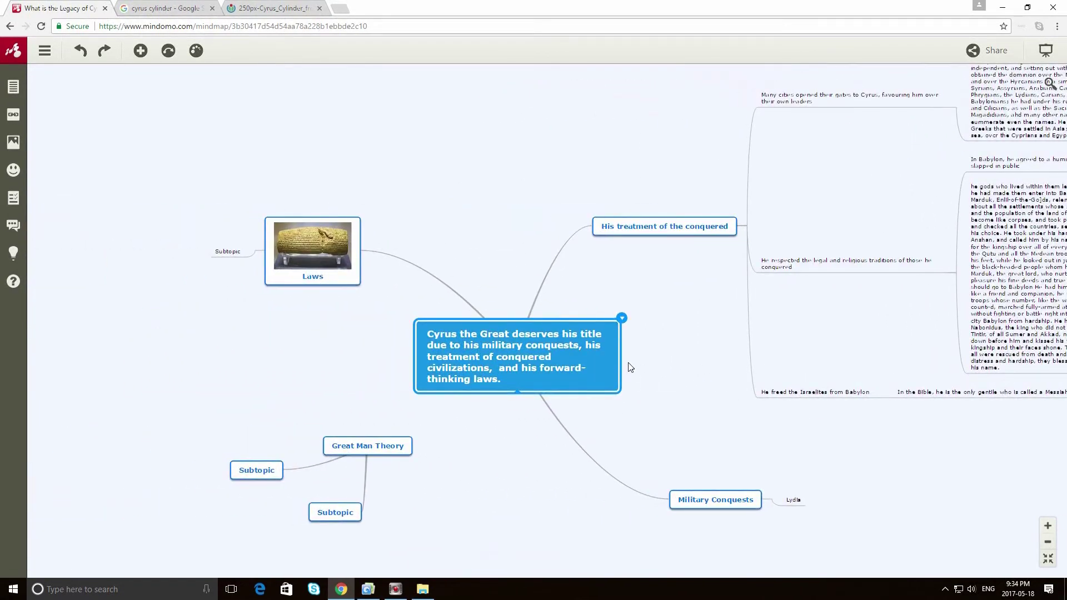